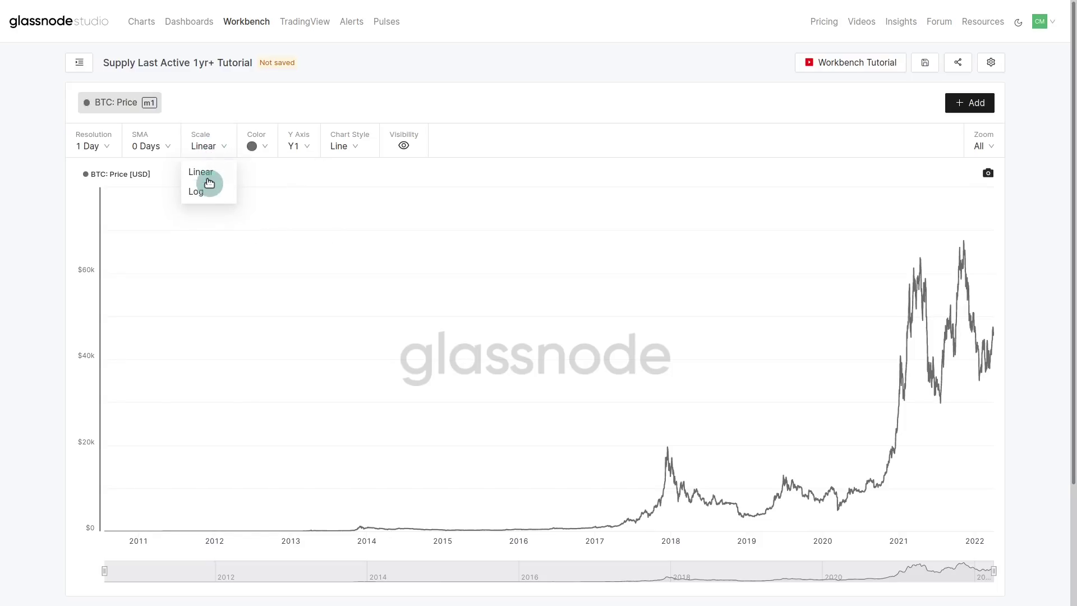
Set the BTC Price metric to a logarithmic scale.
left_click(199, 190)
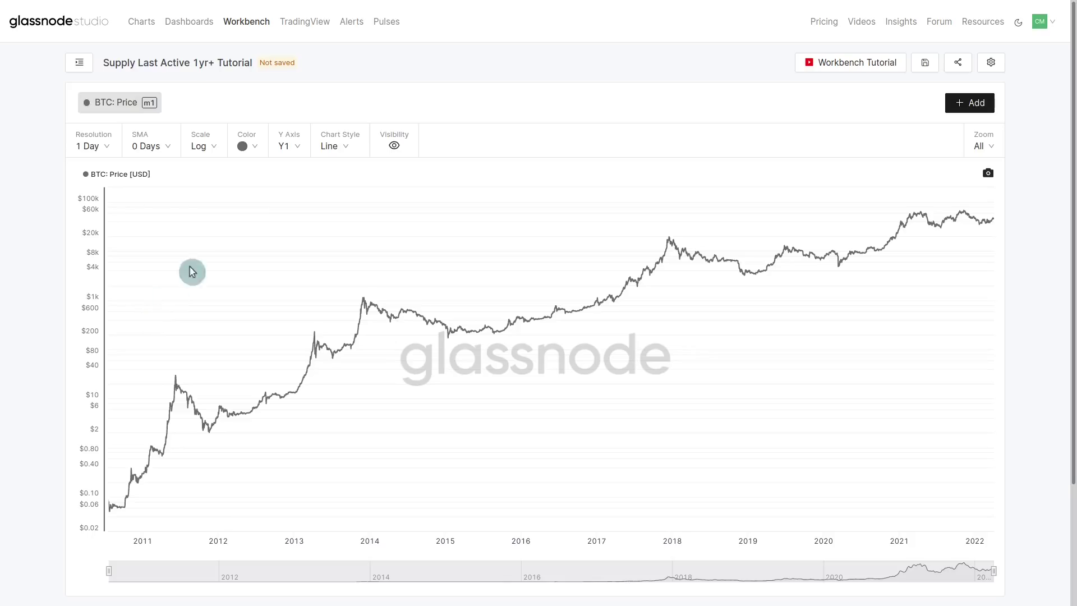
Try the bar chart style on the BTC Price metric and return it to line.
left_click(342, 152)
left_click(327, 197)
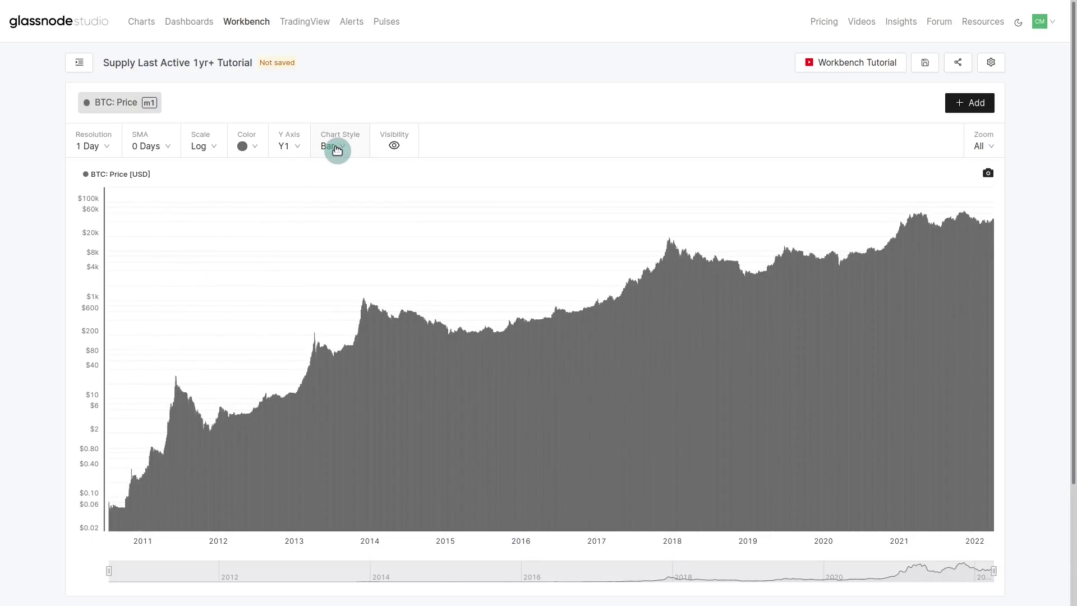
left_click(337, 150)
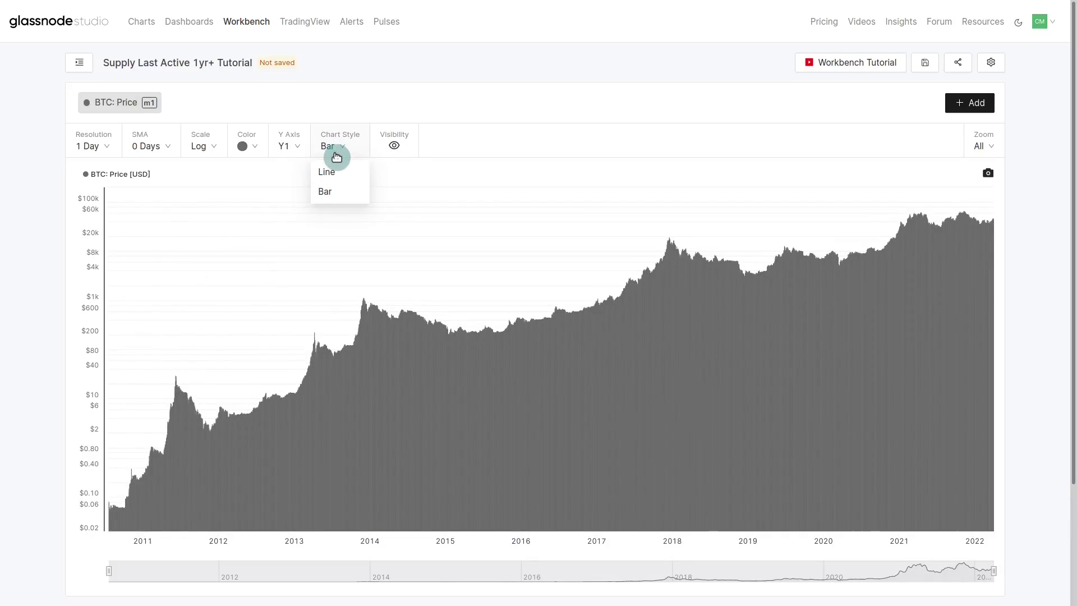
left_click(335, 171)
left_click(332, 147)
left_click(331, 115)
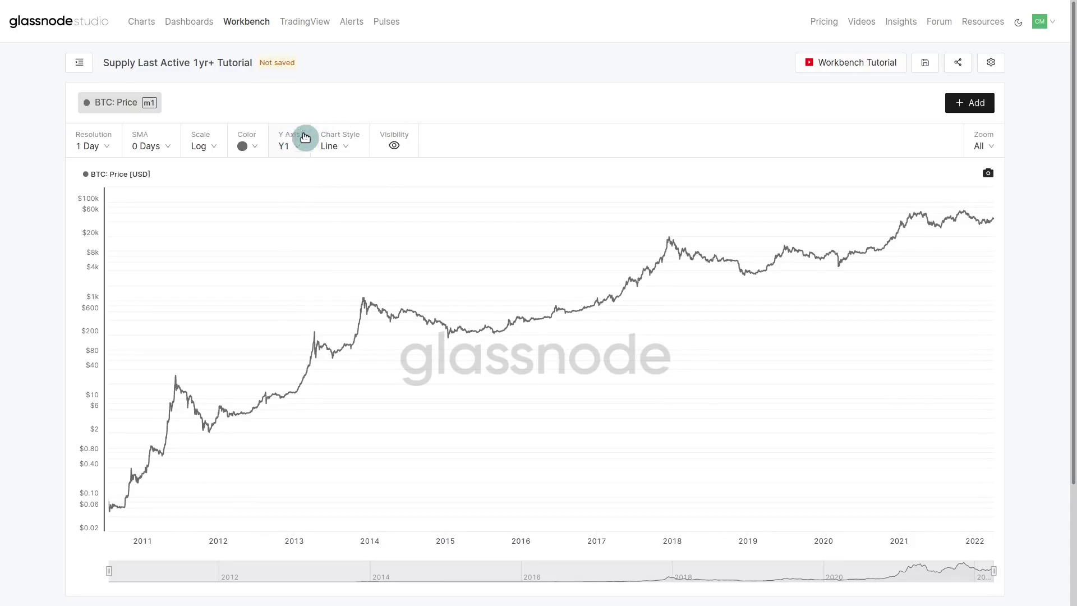
Add the Circulating Supply metric for Bitcoin to the chart.
left_click(956, 109)
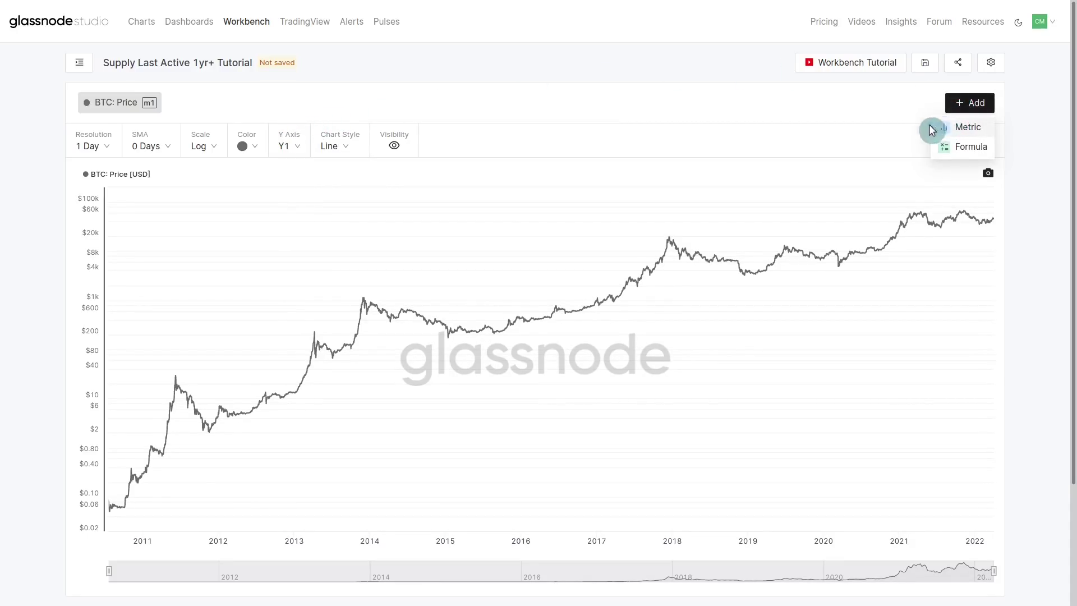
left_click(947, 127)
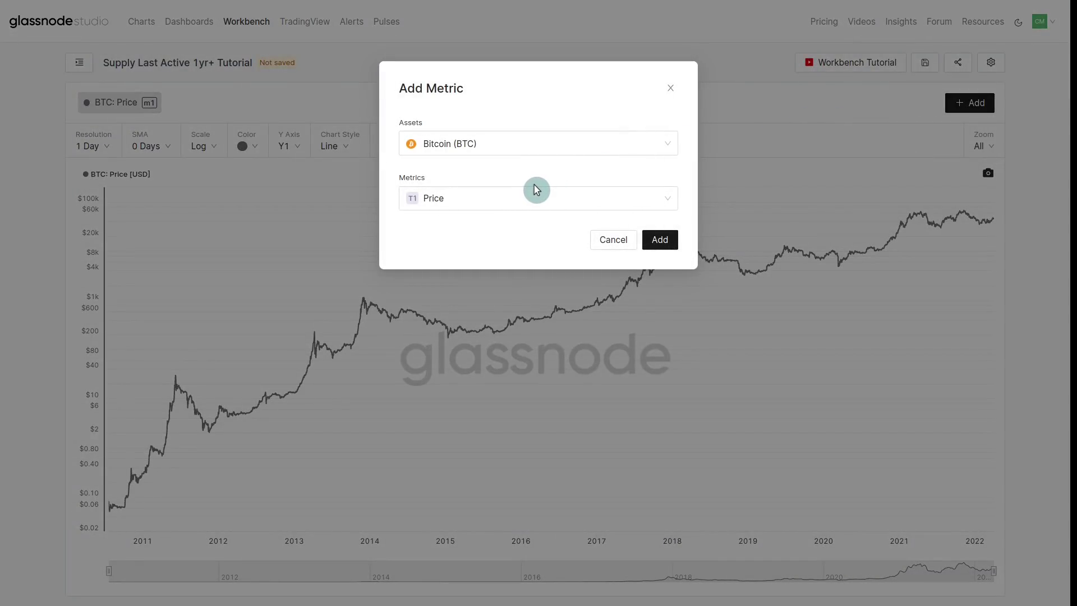
left_click(523, 199)
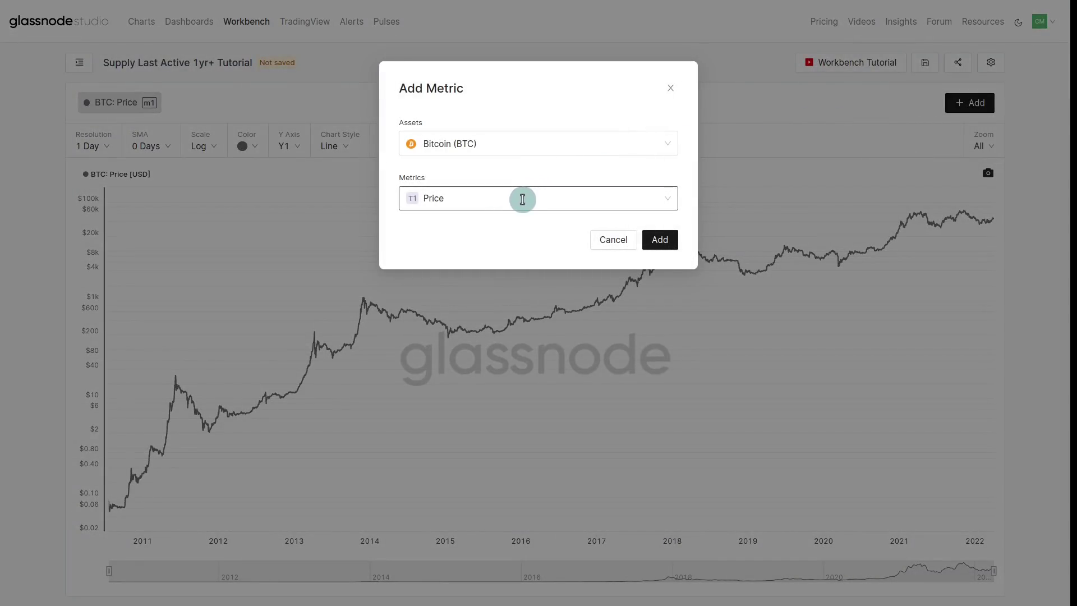
type("circ")
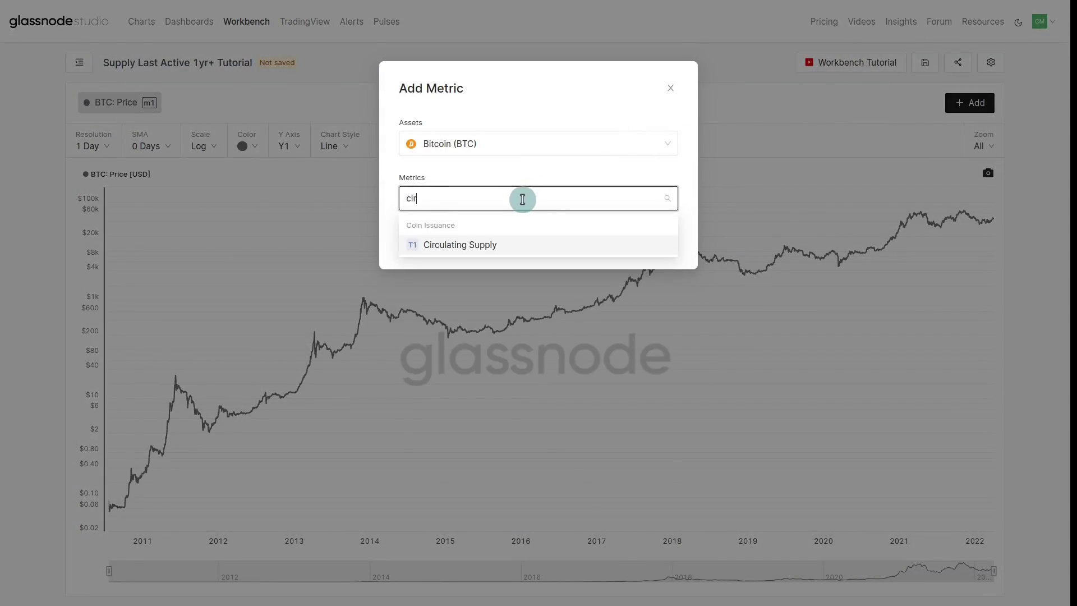
left_click(473, 247)
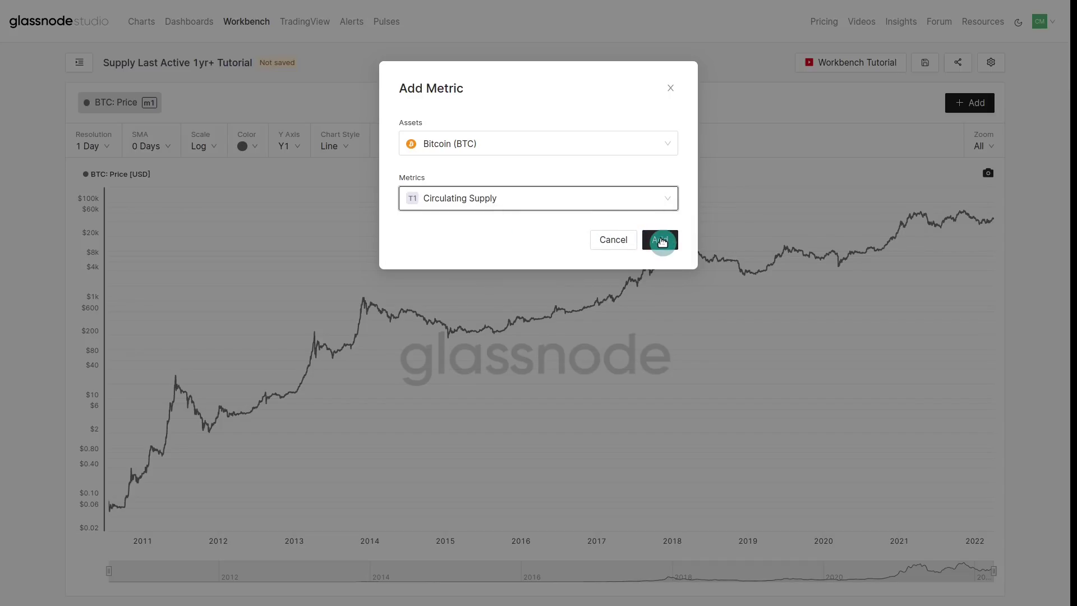
left_click(659, 240)
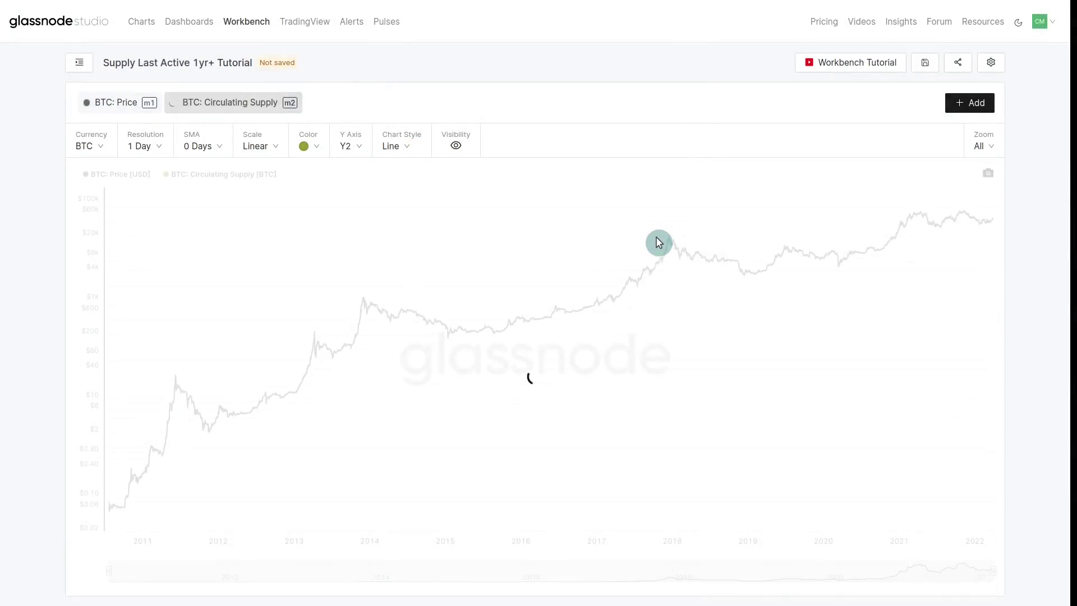
Change the Circulating Supply line's color to bright orange.
left_click(309, 146)
left_click_drag(305, 230, 295, 229)
left_click_drag(345, 188, 368, 166)
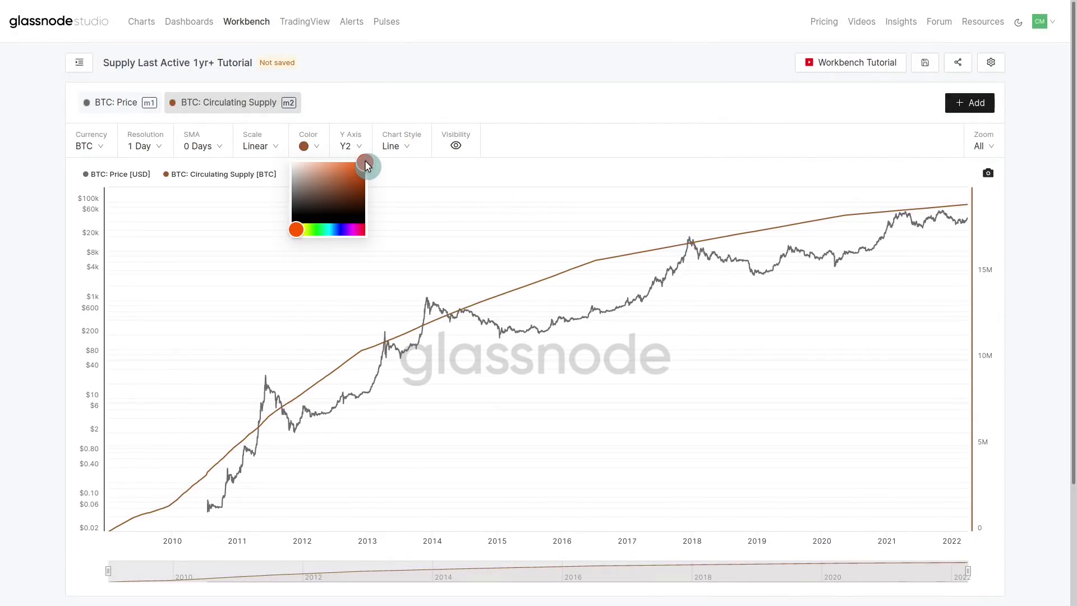
left_click(541, 117)
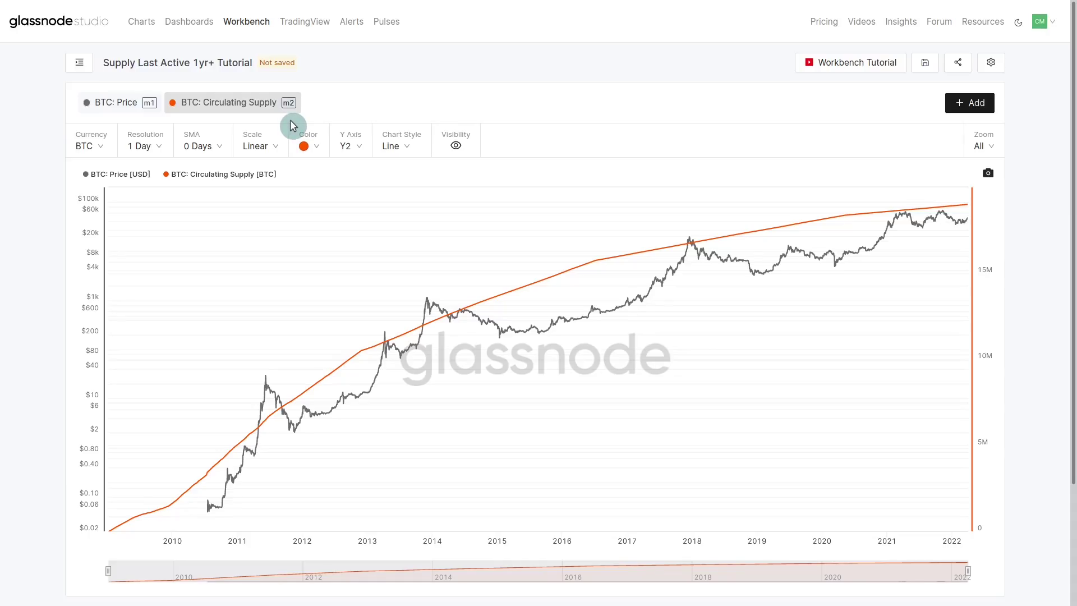
Add the Bitcoin metric Supply Last Active 1+ Years Ago to the chart.
left_click(963, 102)
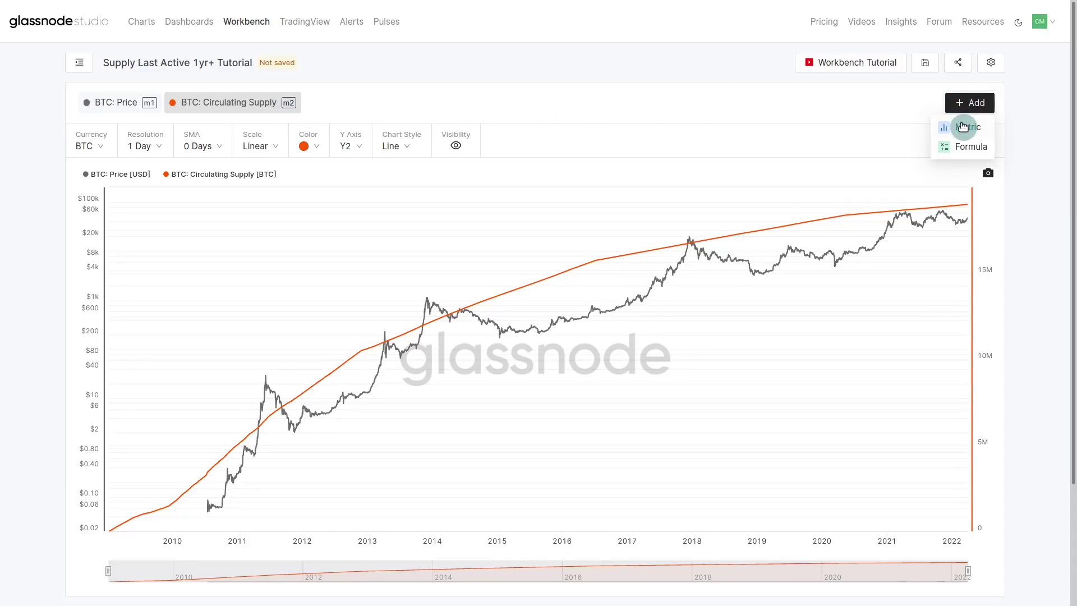
left_click(963, 127)
left_click(475, 195)
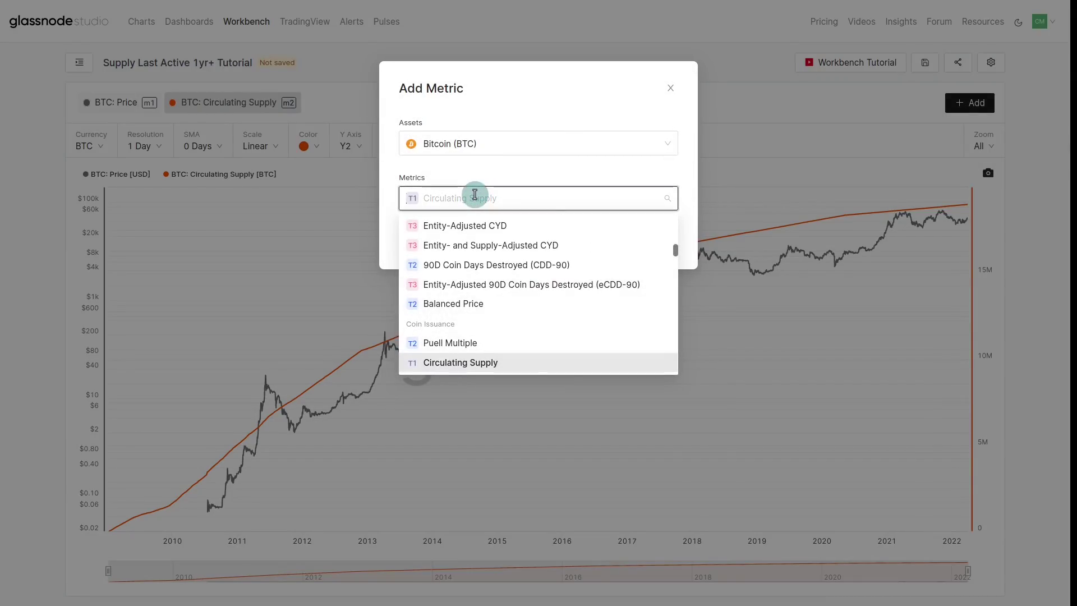
type("1+")
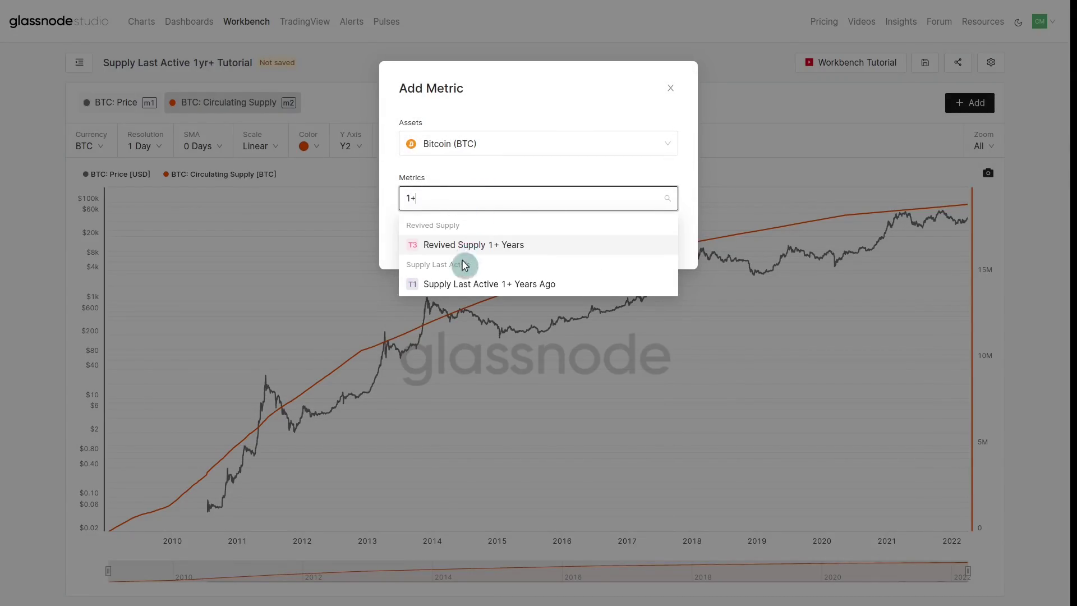
left_click(532, 289)
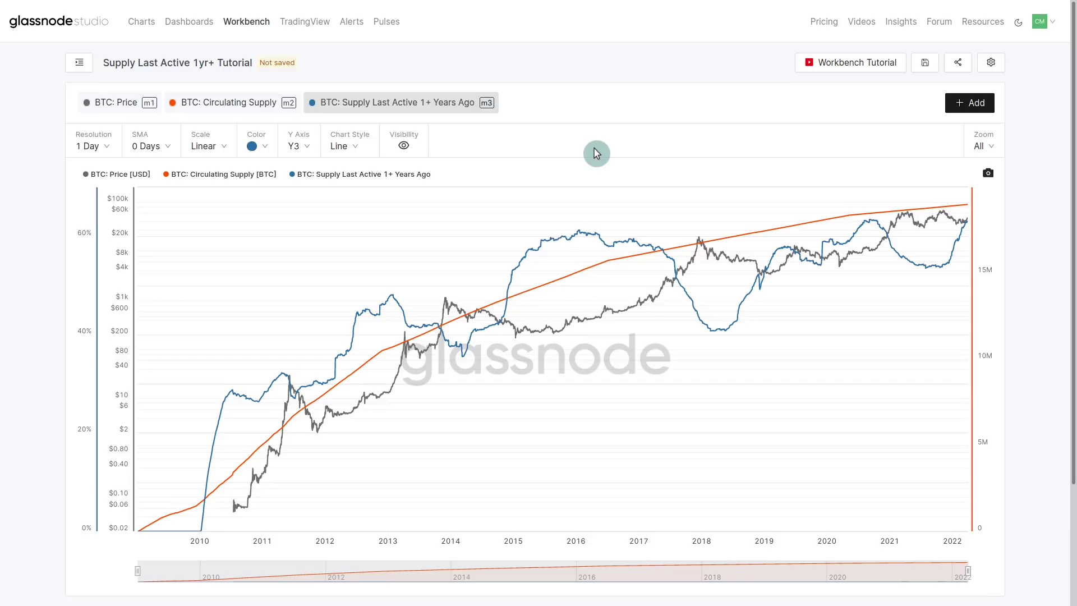
Try plotting Supply Last Active 1+ Years Ago on axis Y2 and return it to Y3.
left_click(297, 147)
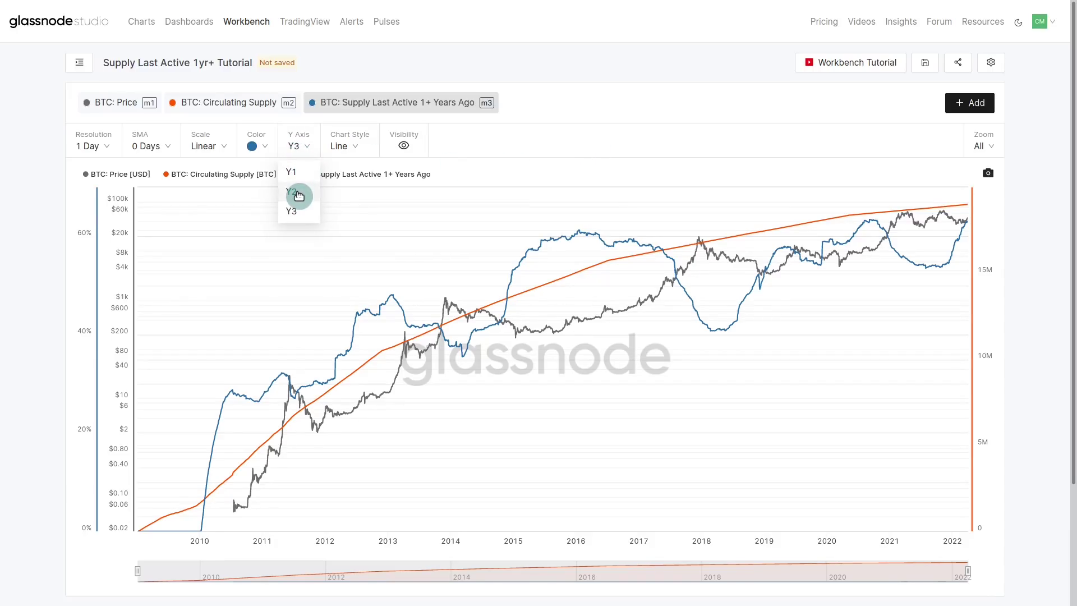
left_click(298, 195)
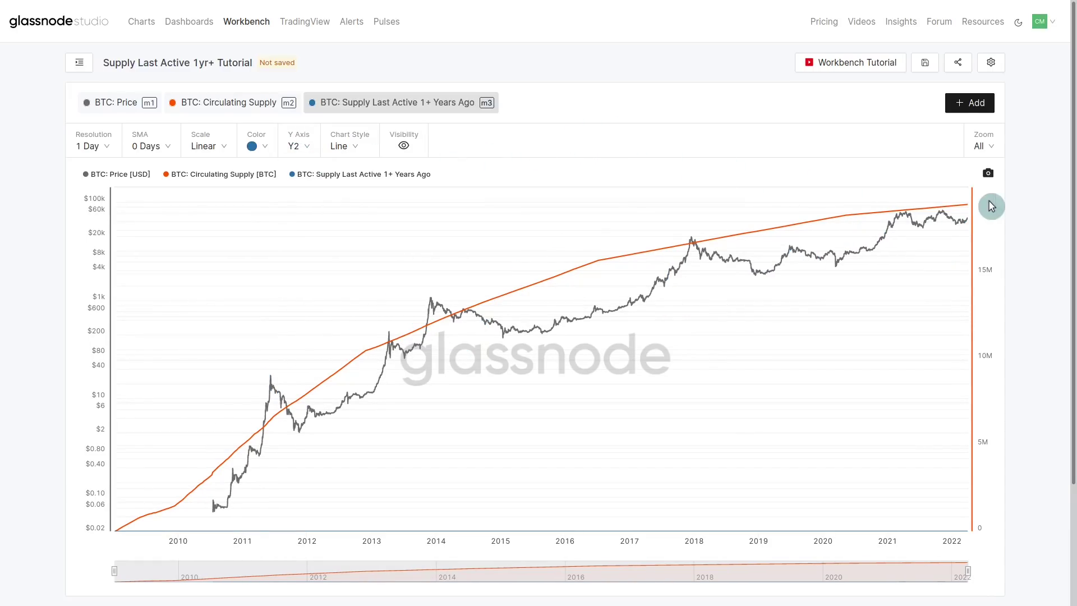
mouse_move(967, 211)
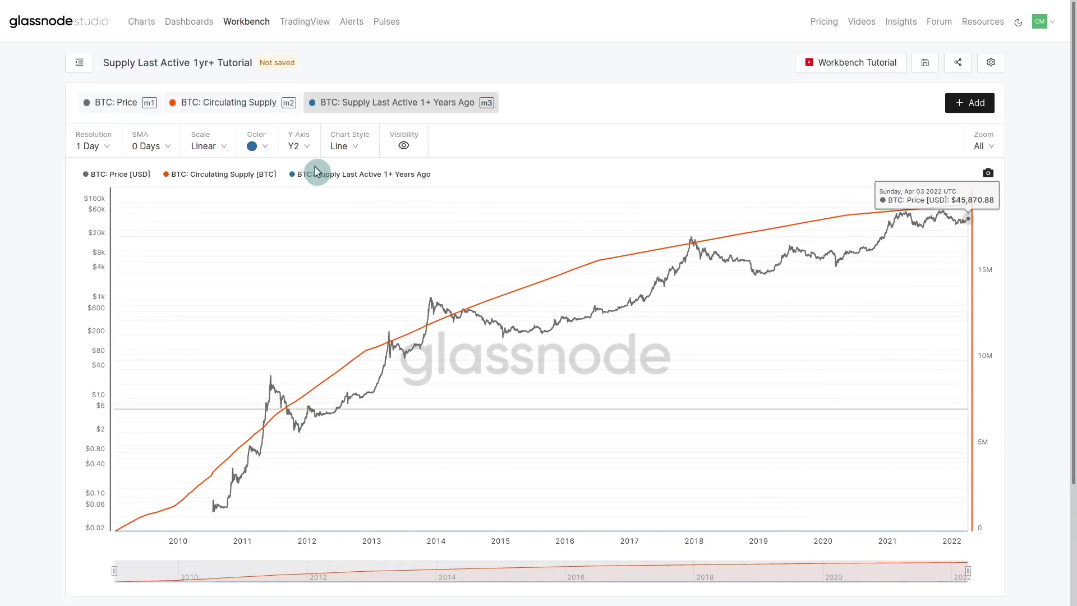
left_click(299, 146)
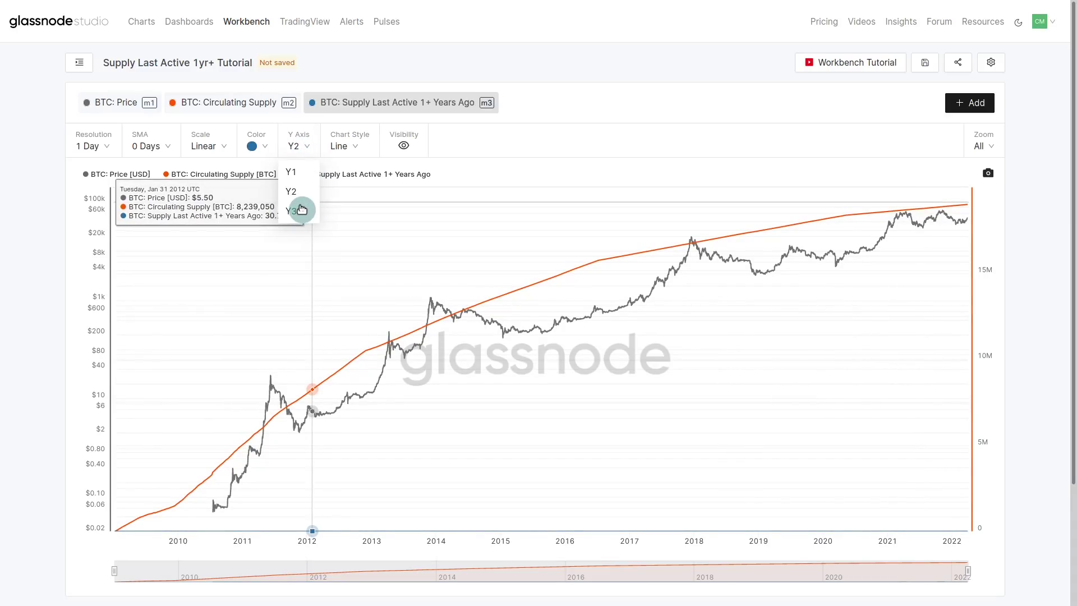
key("Return")
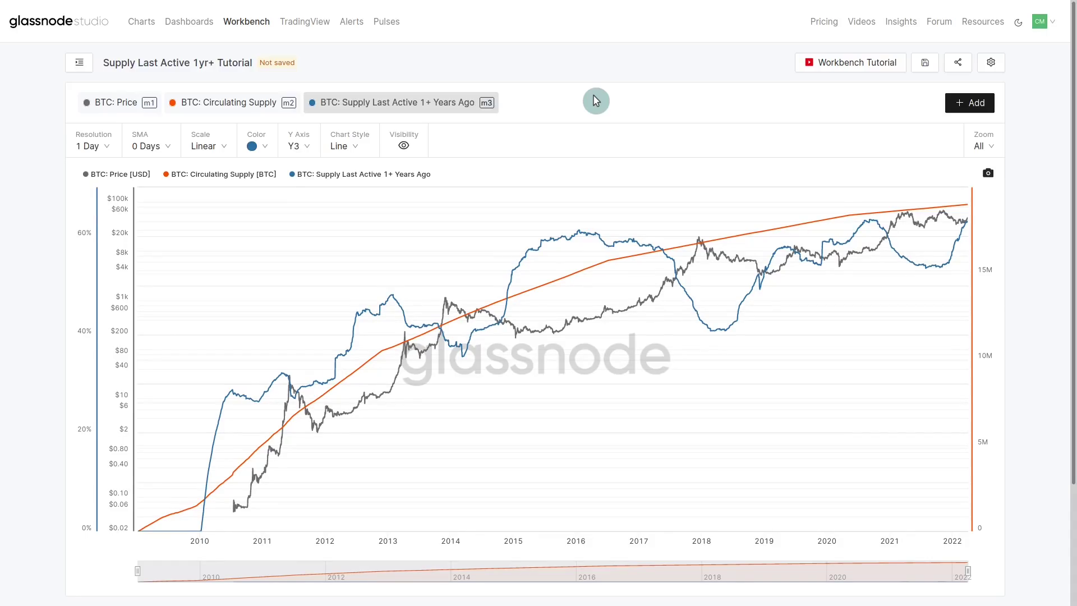
Add a formula to the workbench and assign it to axis Y2.
left_click(959, 103)
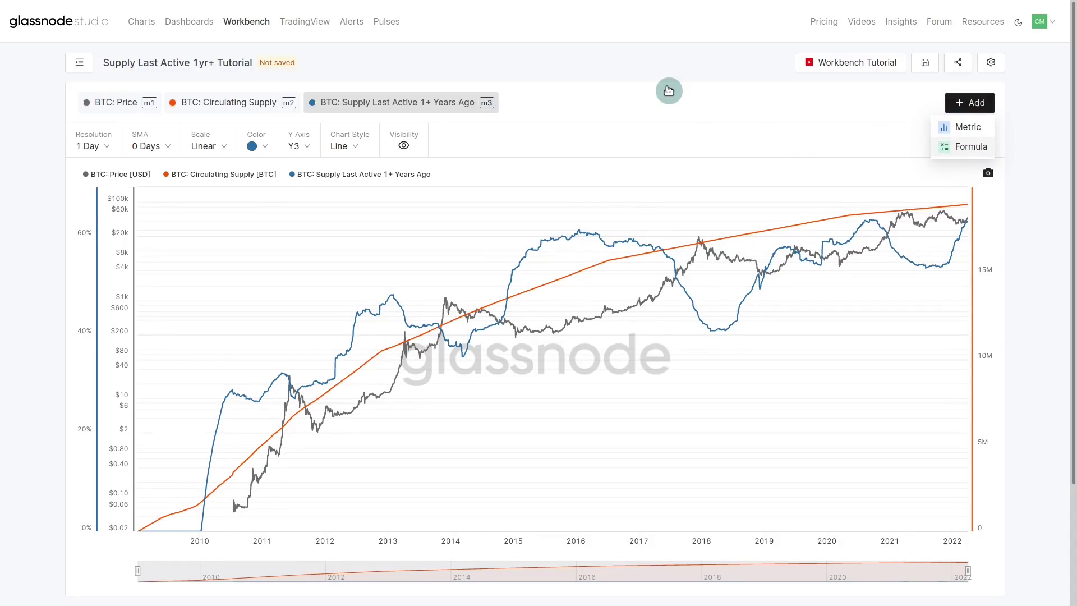
key("Return")
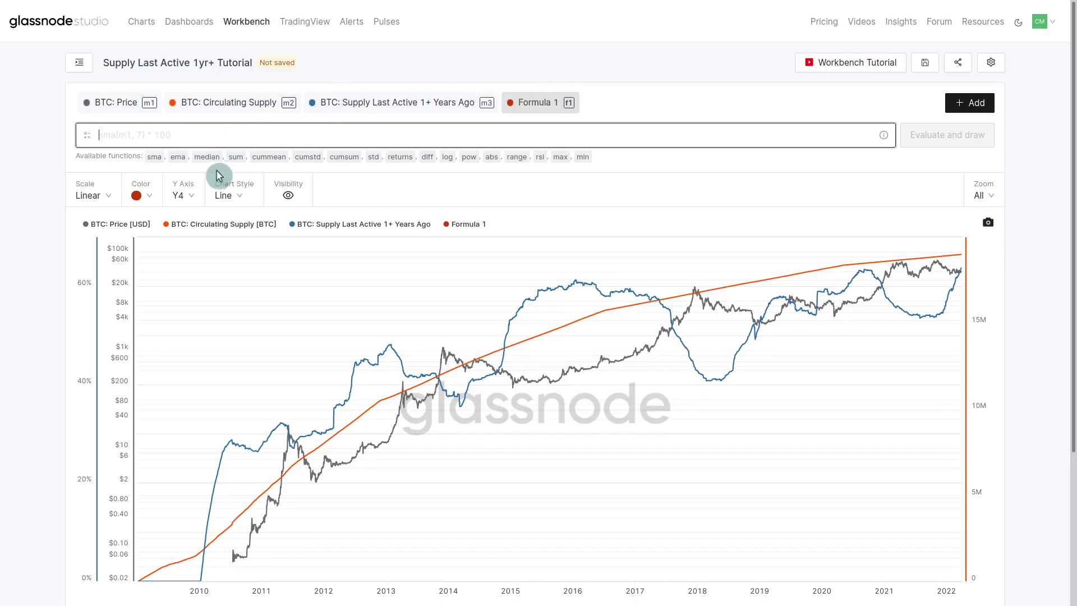
left_click(188, 195)
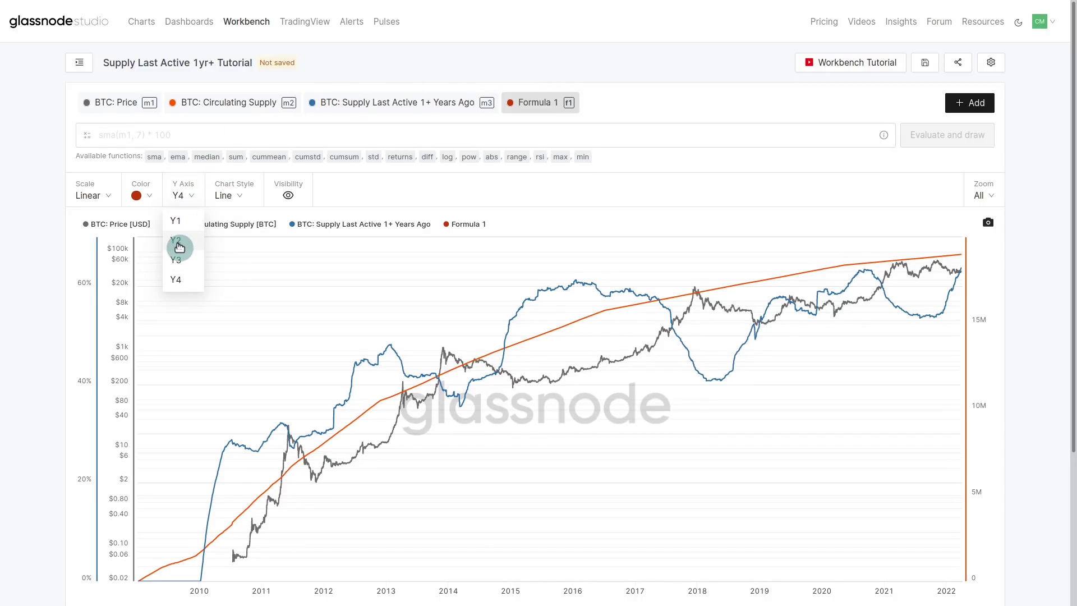
left_click(179, 247)
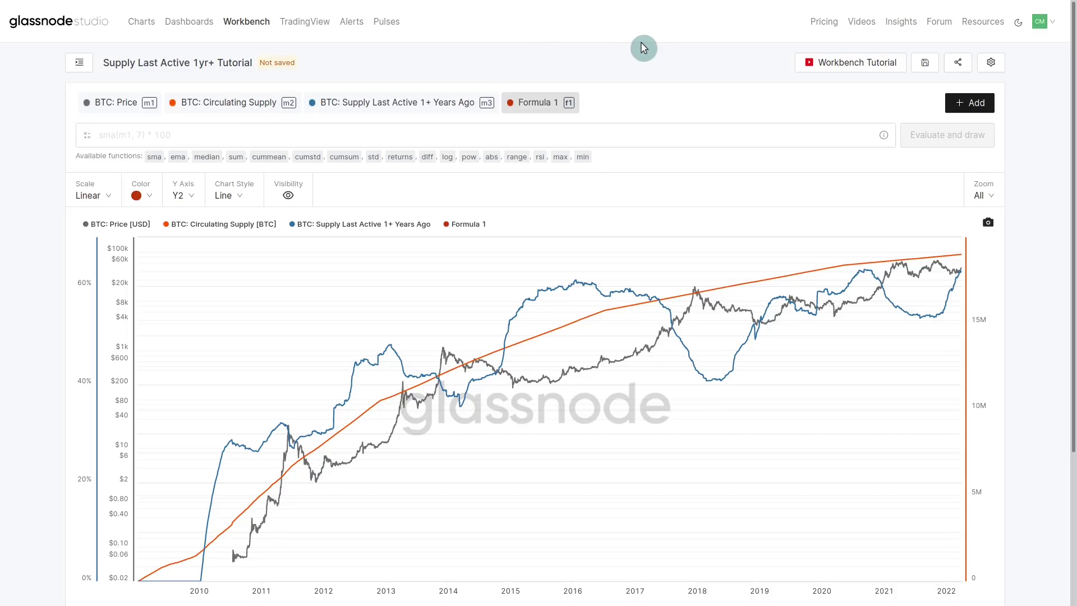
Color the formula's line dark blue and hide the Supply Last Active 1+ Years Ago line on the chart.
mouse_move(274, 111)
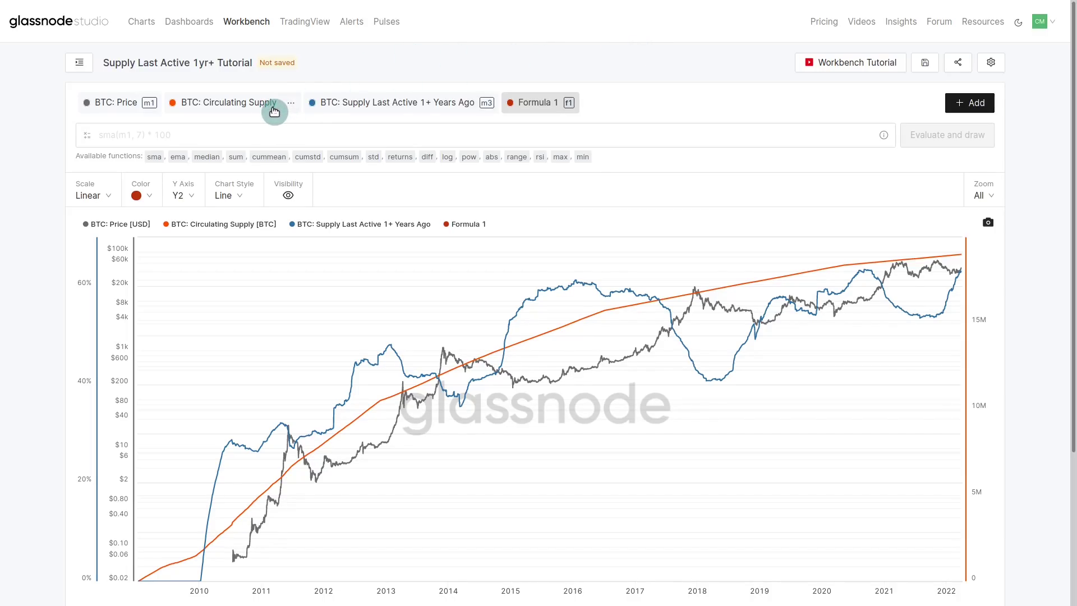
left_click(137, 196)
left_click(173, 280)
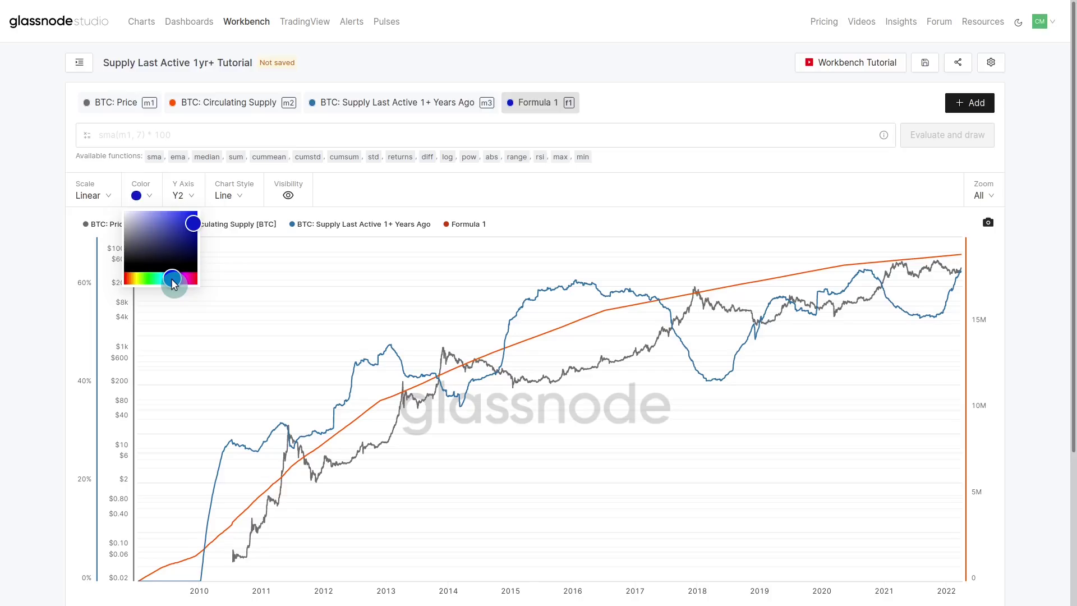
left_click(353, 225)
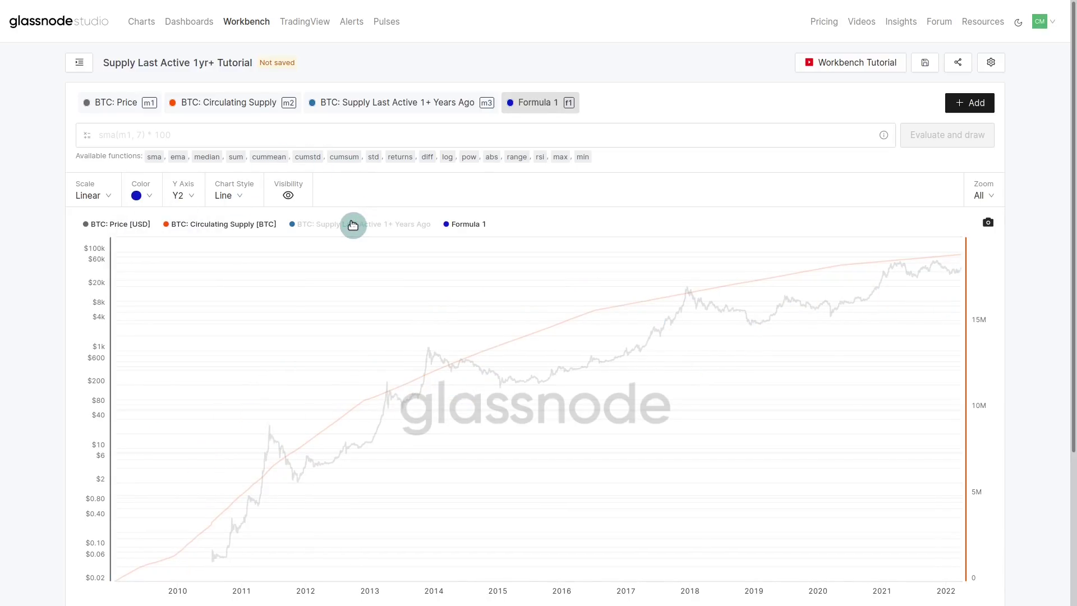
Rename the formula as "Supply older than 1yr".
left_click(571, 104)
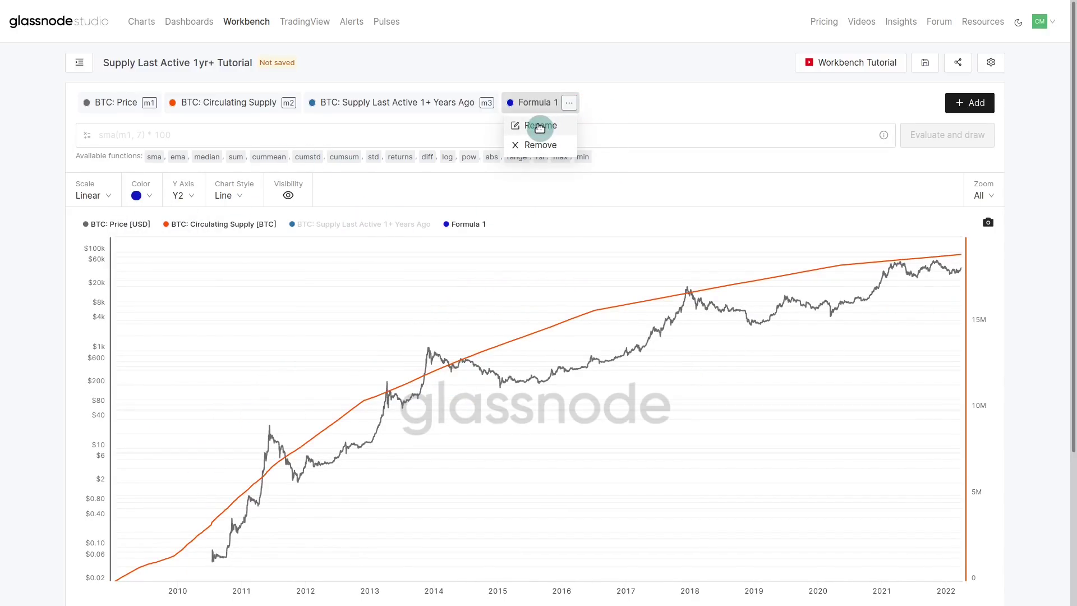
left_click(538, 130)
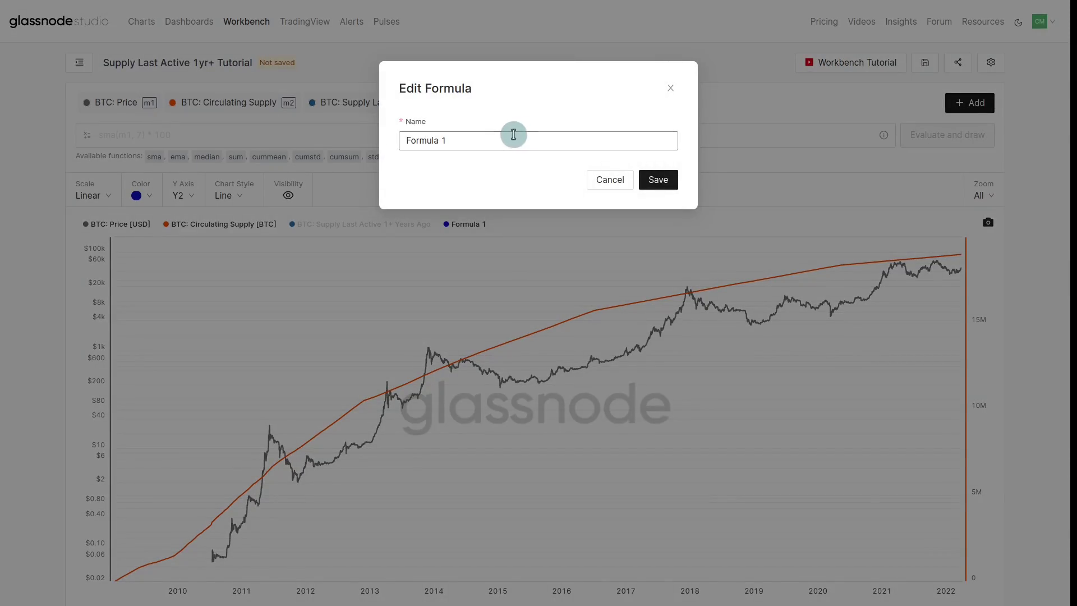
left_click_drag(512, 137, 401, 146)
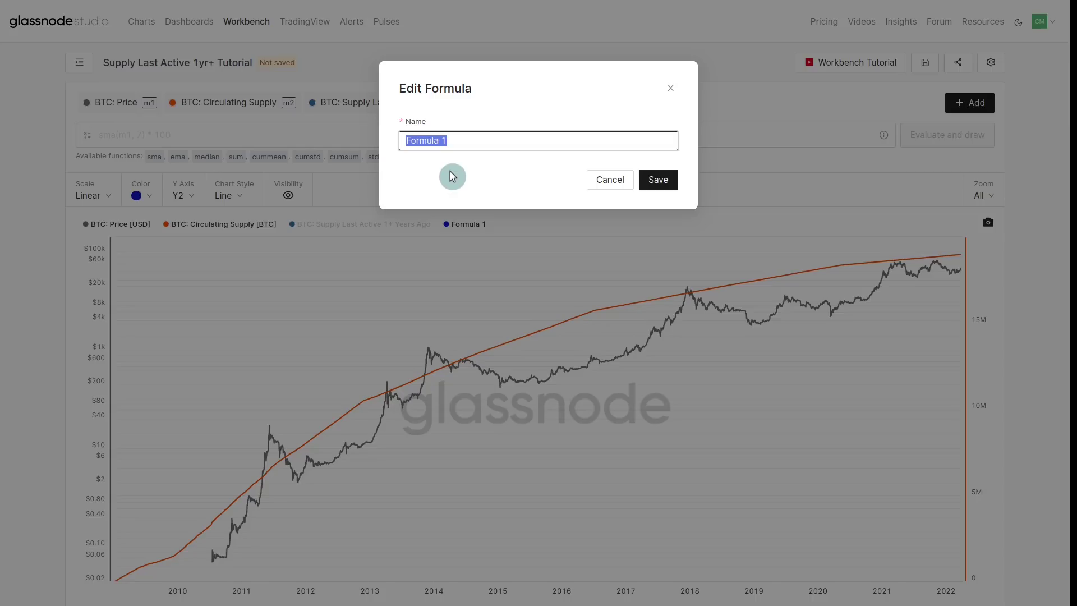
type("Supply older than")
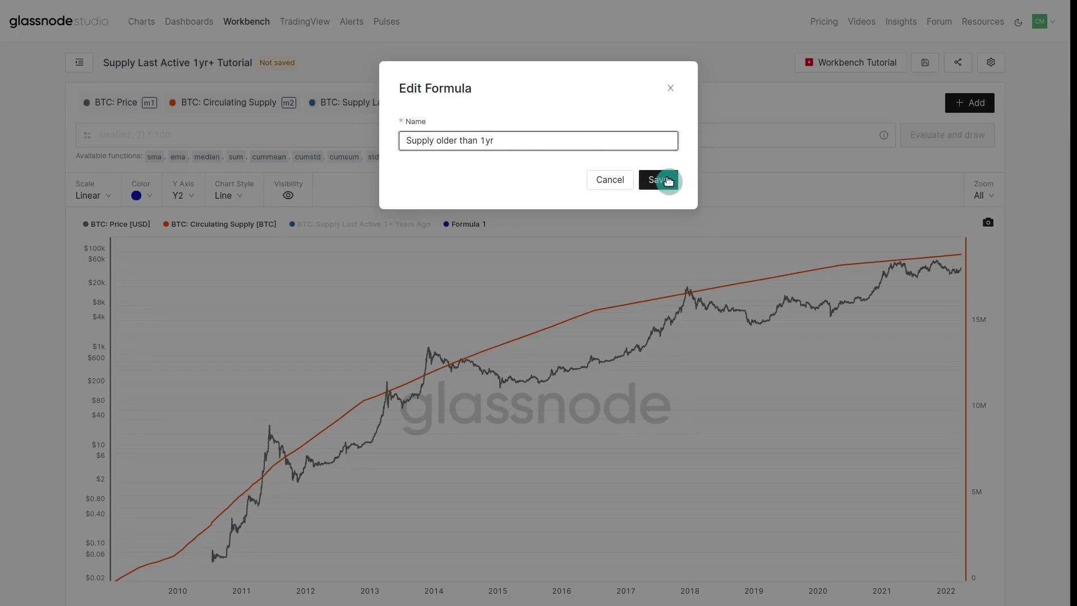
key("Return")
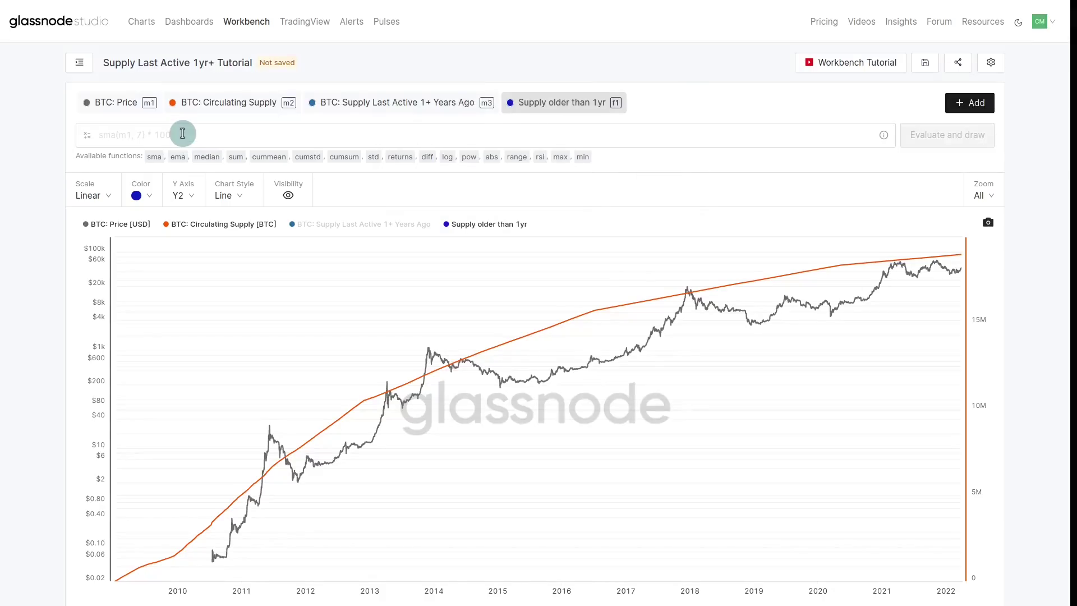
Enter the expression m3*m2 for the Supply older than 1yr formula and draw it on the chart.
left_click(182, 135)
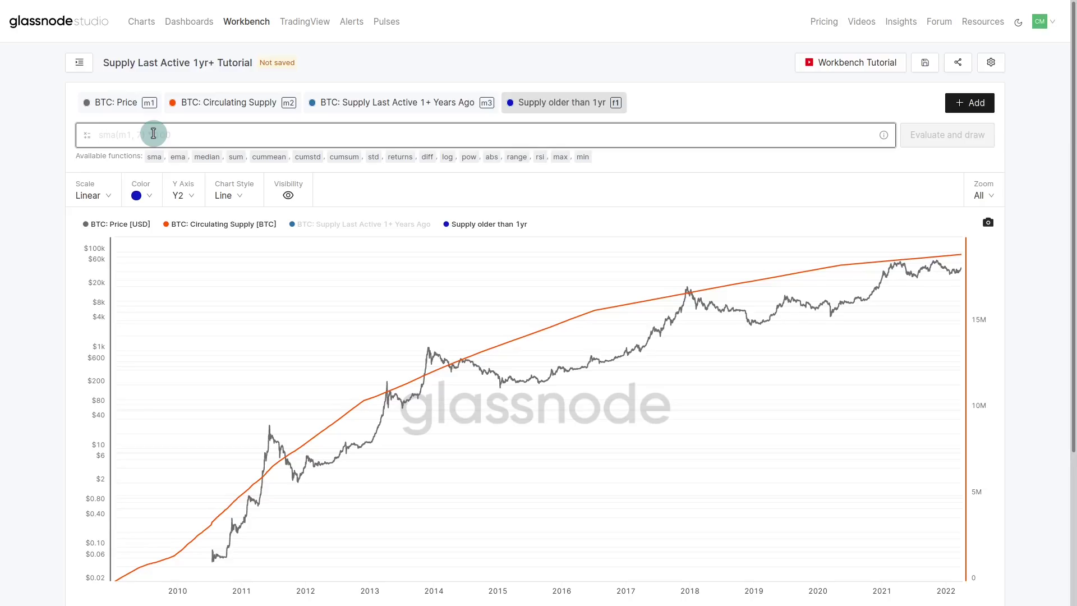
type("3*m2")
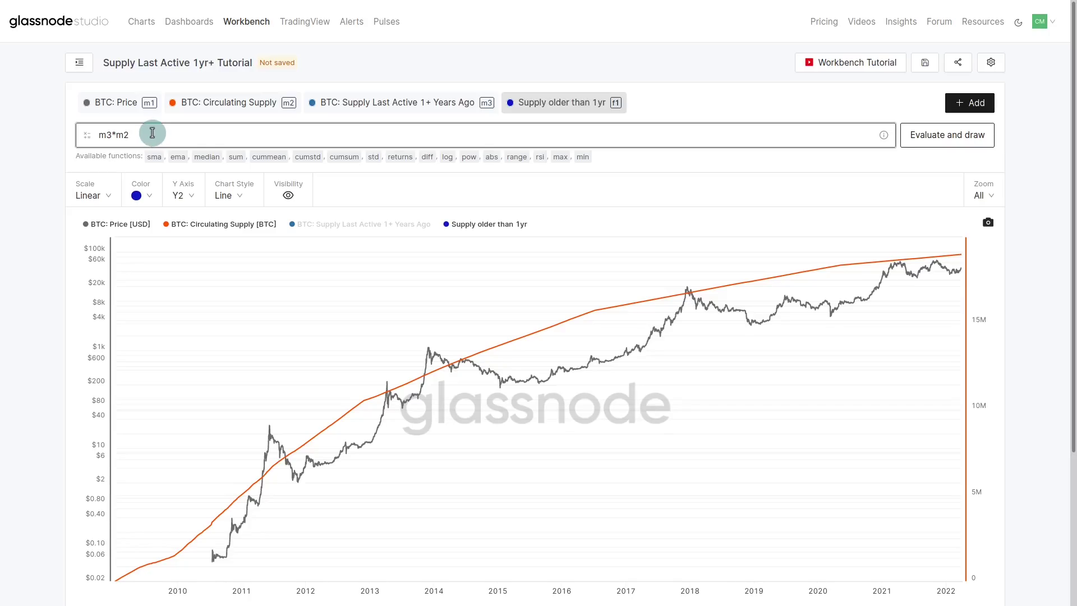
left_click(944, 146)
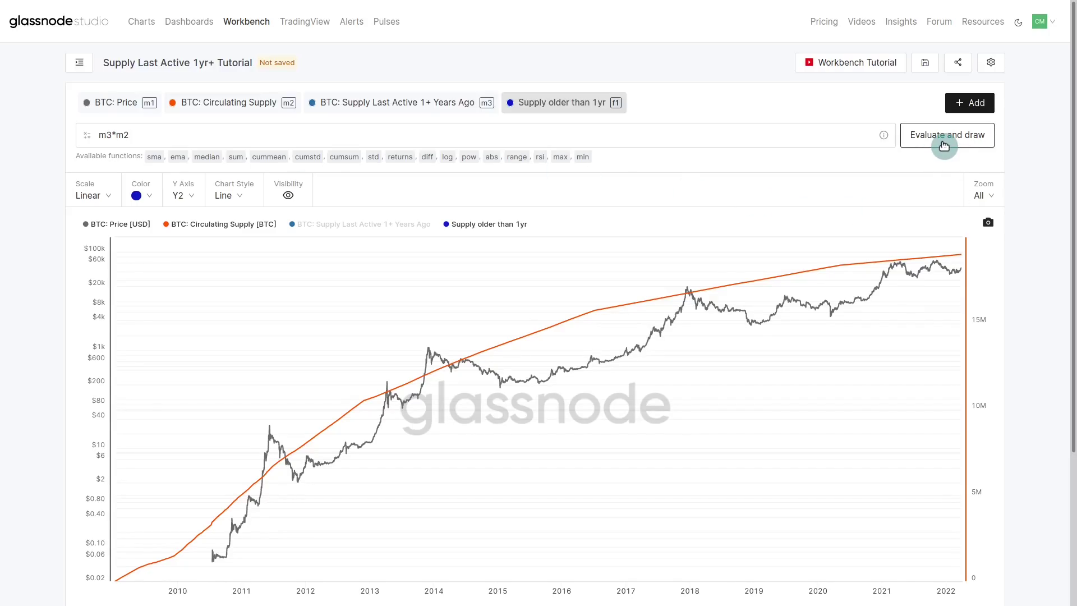
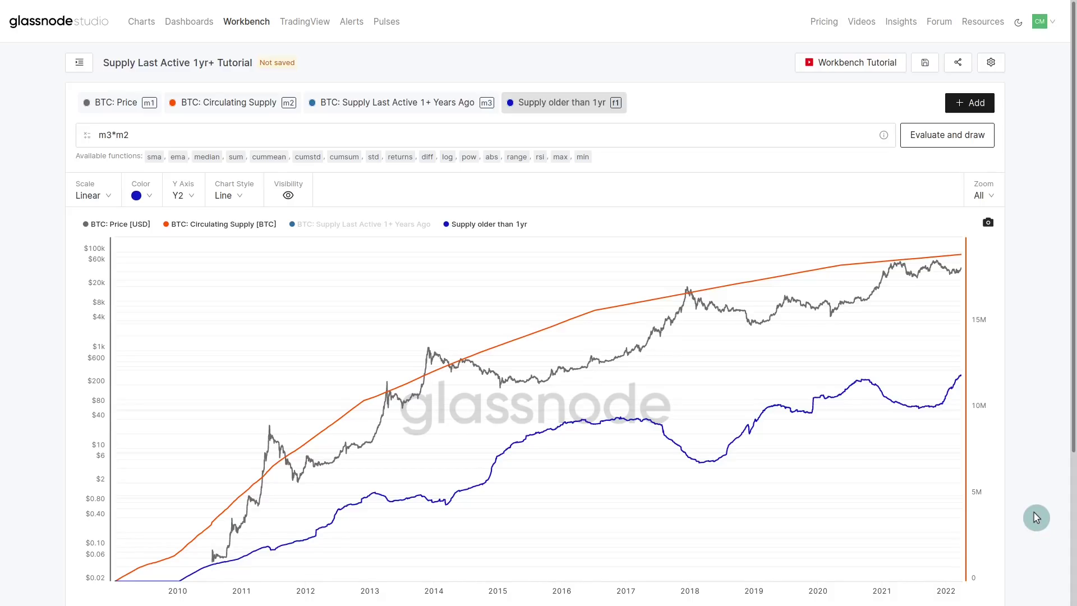
Add a second formula to the workbench.
left_click(979, 103)
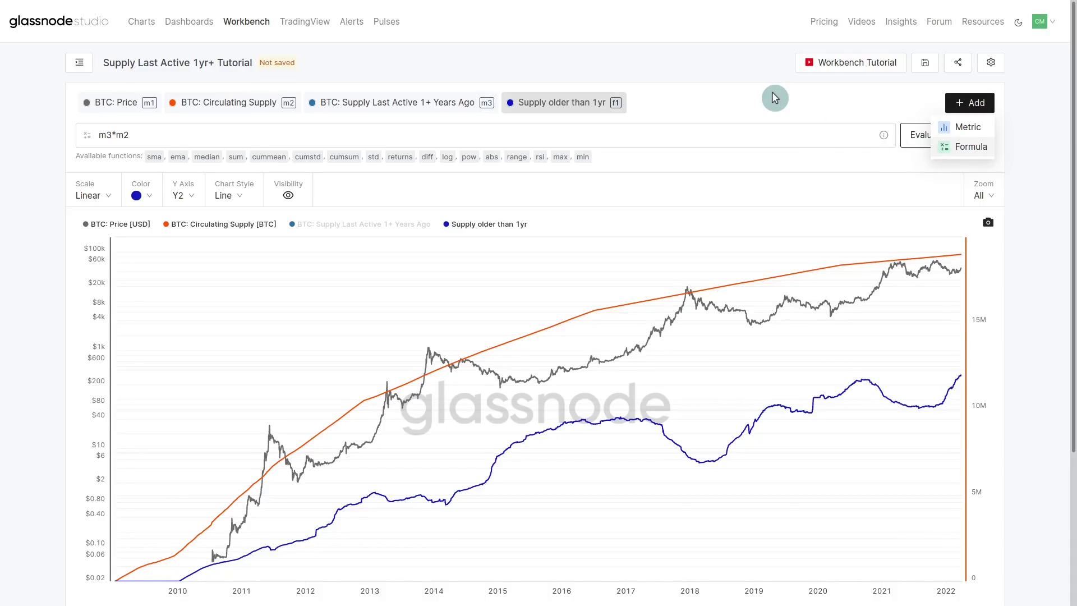
key("Return")
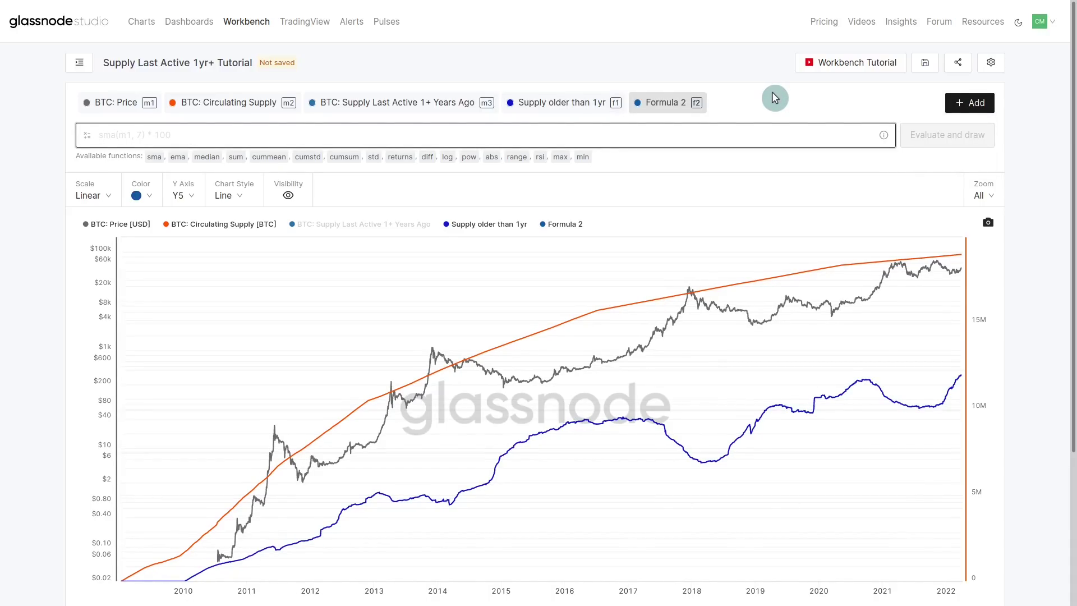
mouse_move(365, 111)
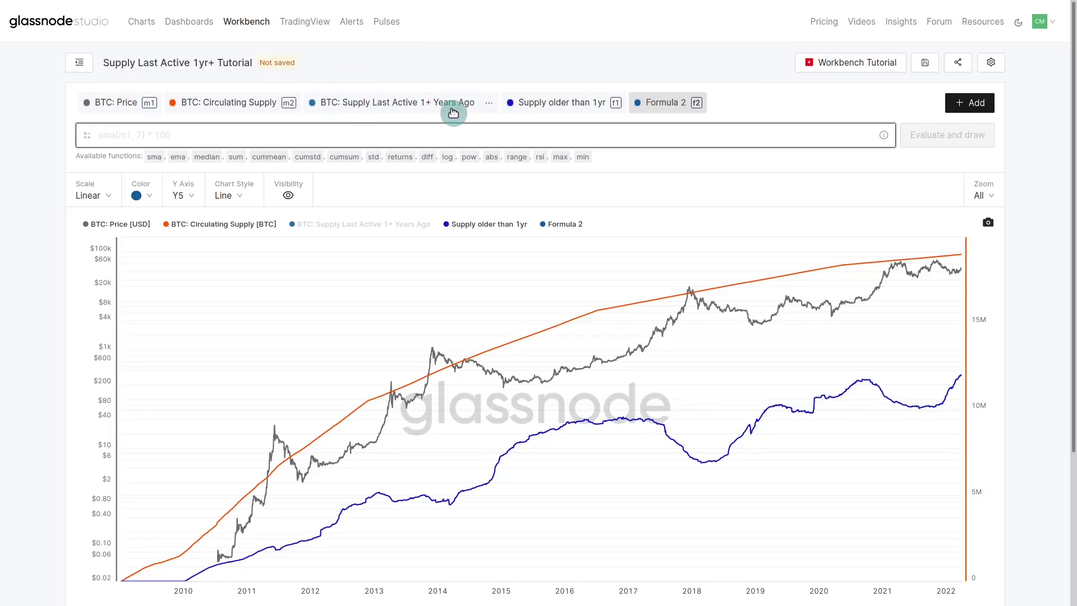
mouse_move(248, 107)
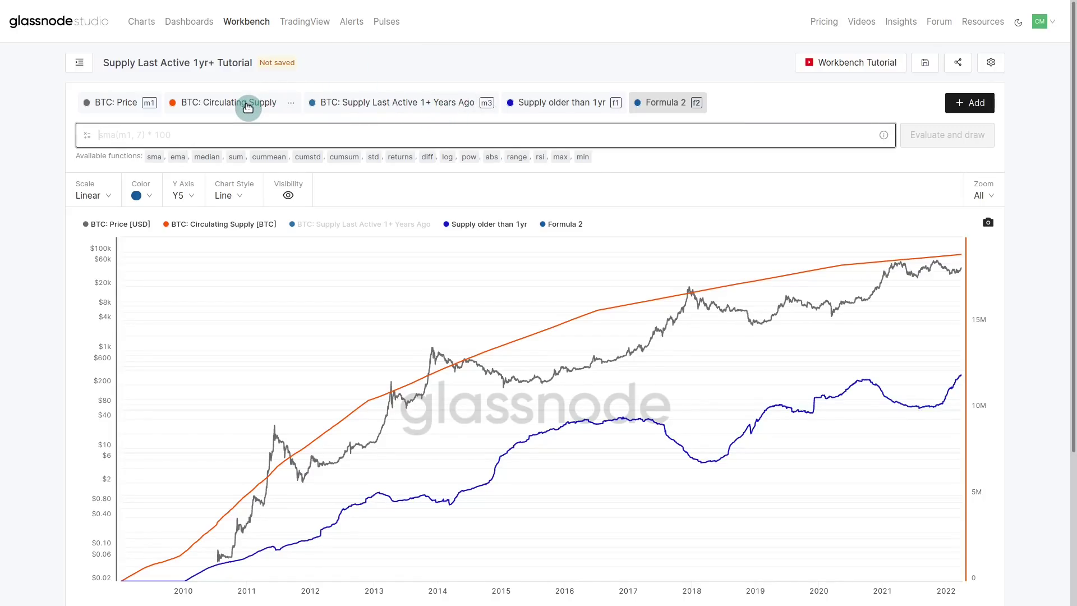
mouse_move(553, 113)
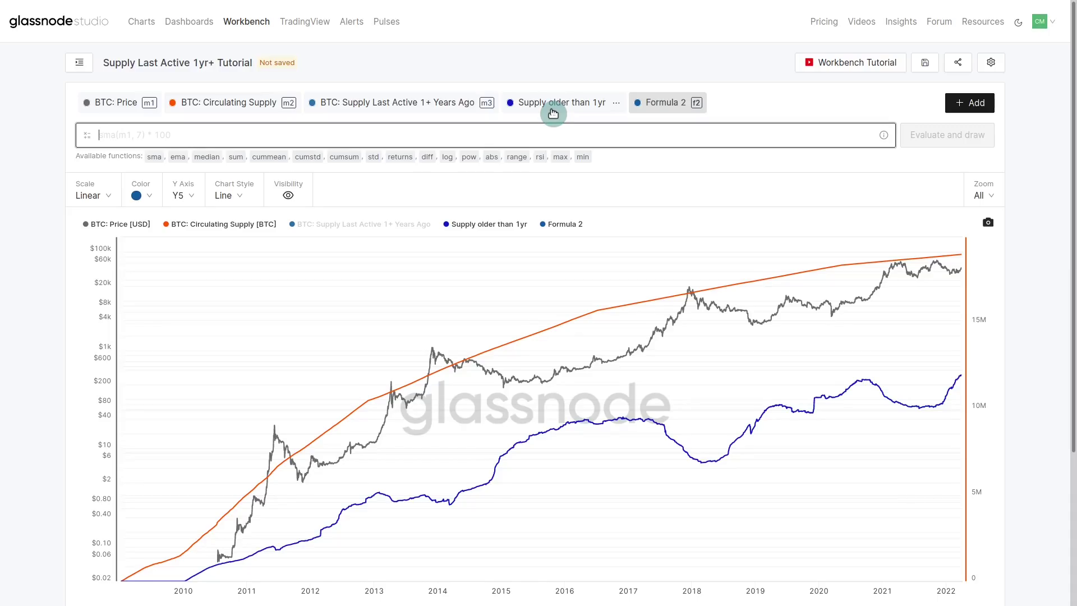
Color the second formula's line bright magenta-pink and assign it to axis Y2.
left_click(155, 192)
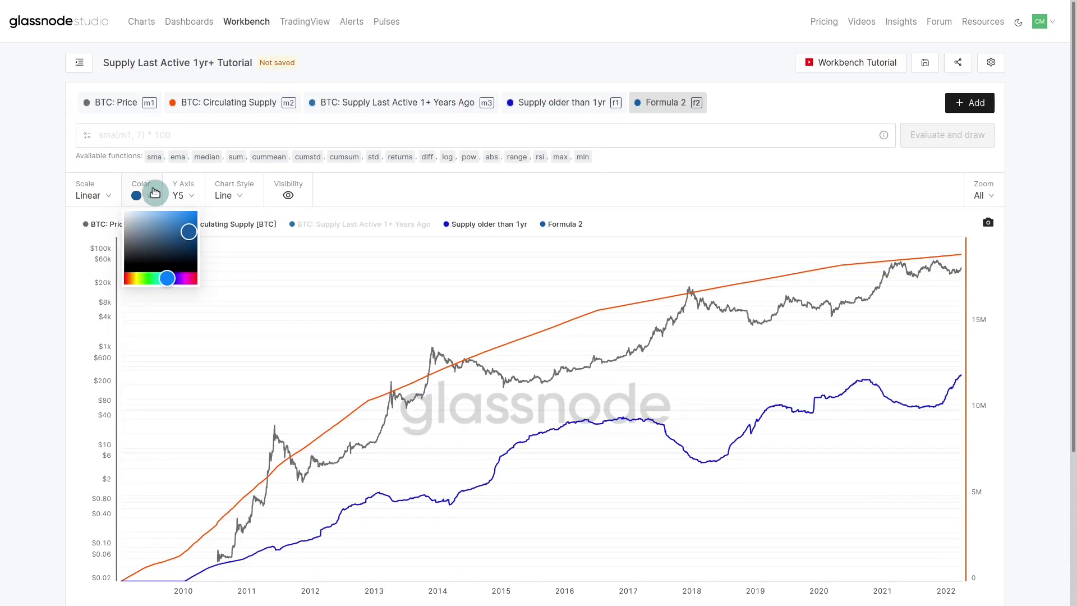
left_click(191, 278)
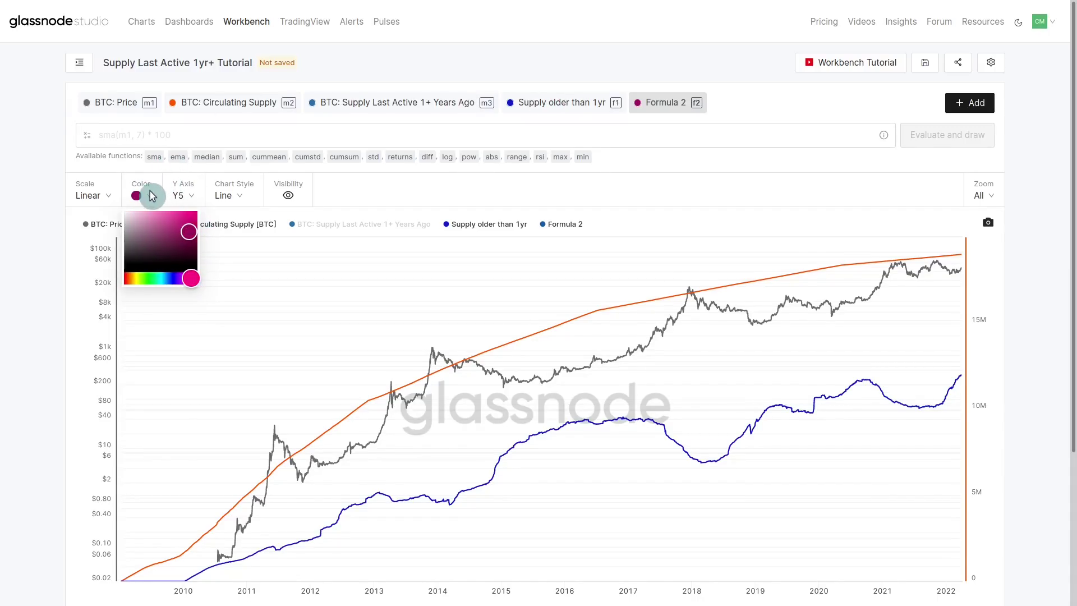
left_click(193, 215)
left_click(180, 203)
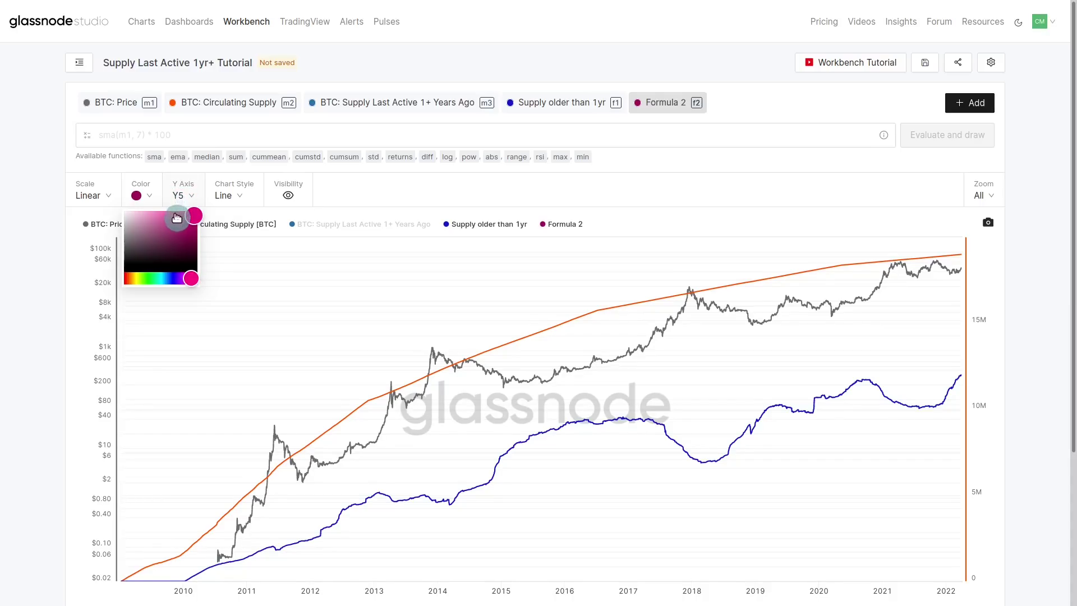
left_click(178, 241)
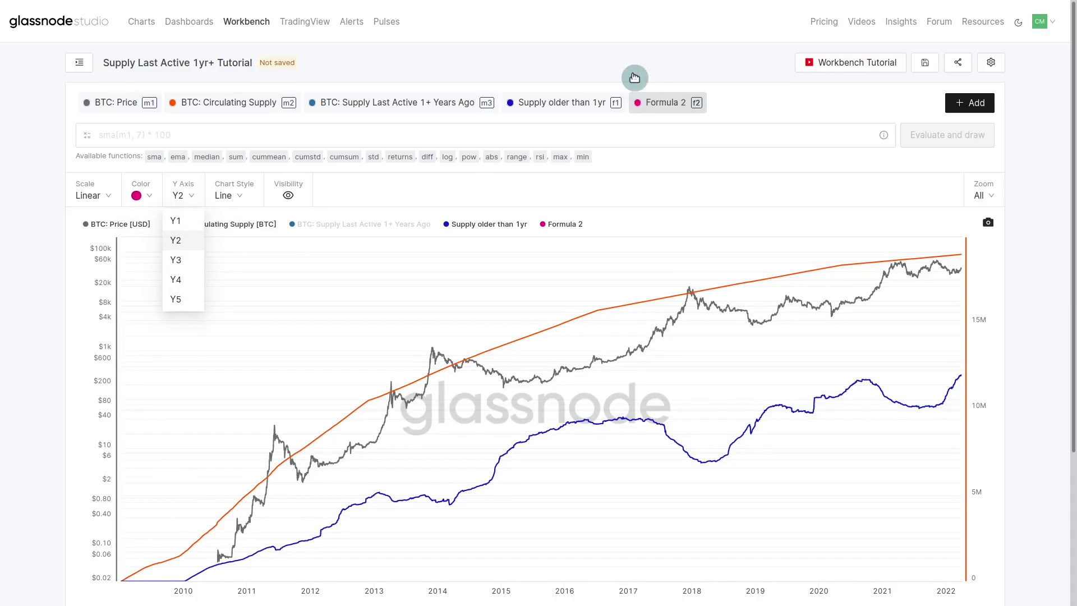
Rename the second formula as "Supply Younger than 1yr".
left_click(686, 91)
left_click(695, 105)
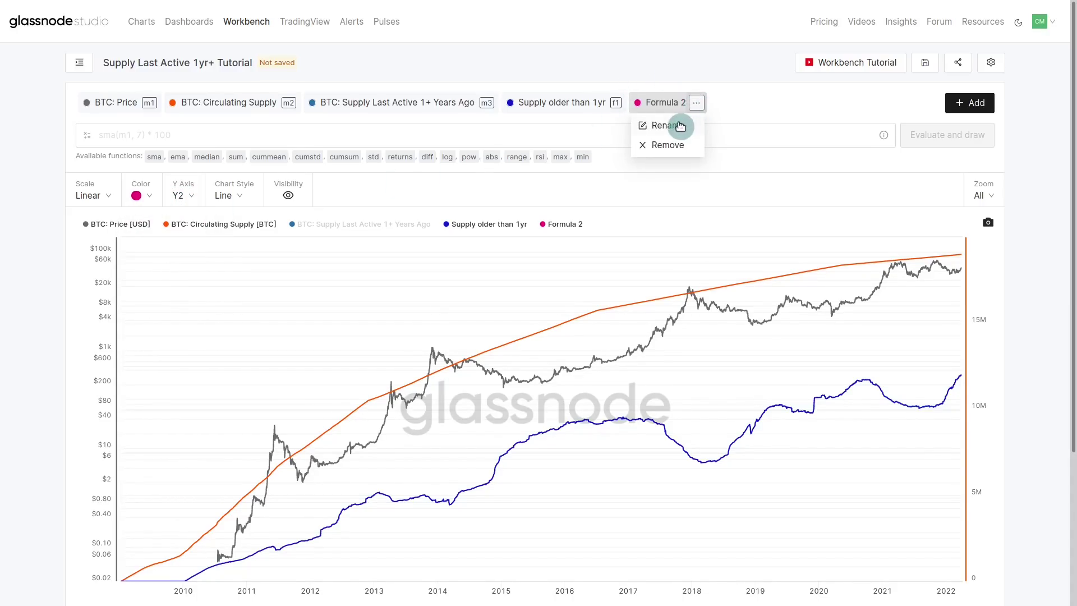
left_click(678, 120)
left_click(451, 145)
left_click_drag(452, 146, 387, 145)
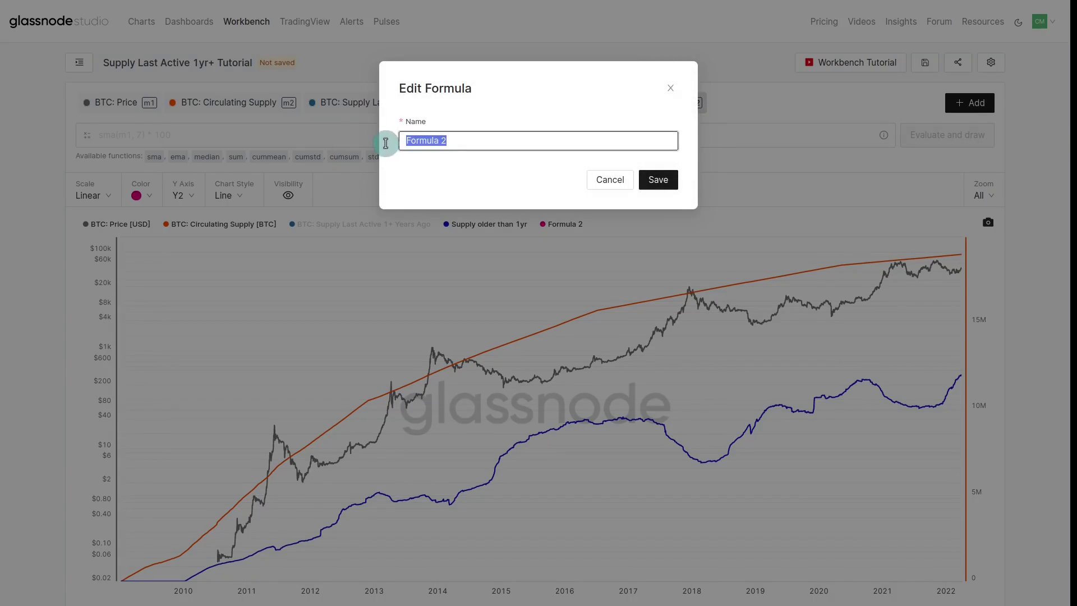
type("Supply")
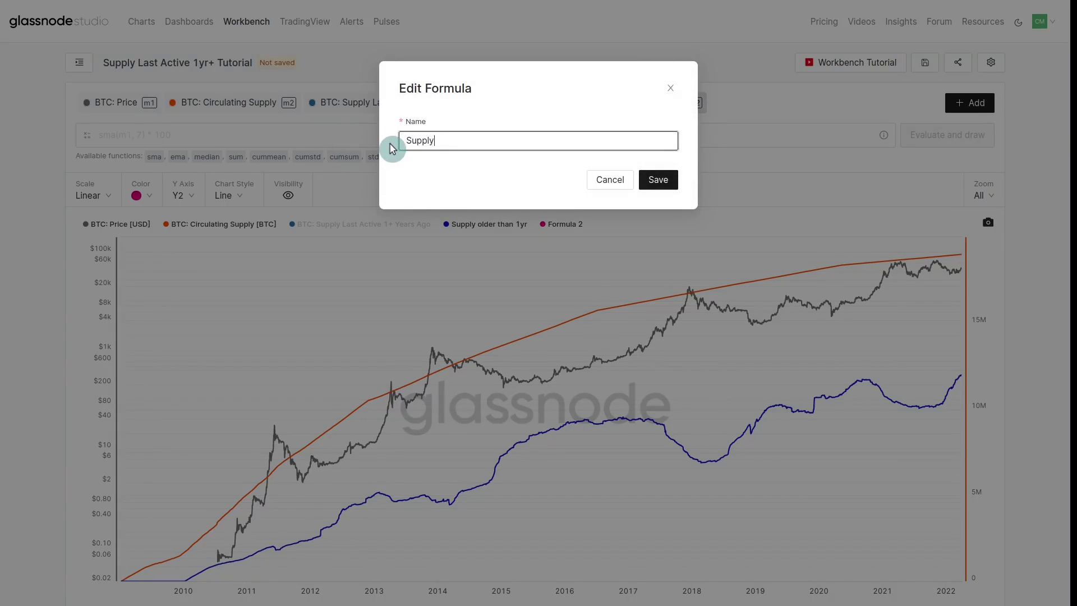
type(" Younger than 1yr")
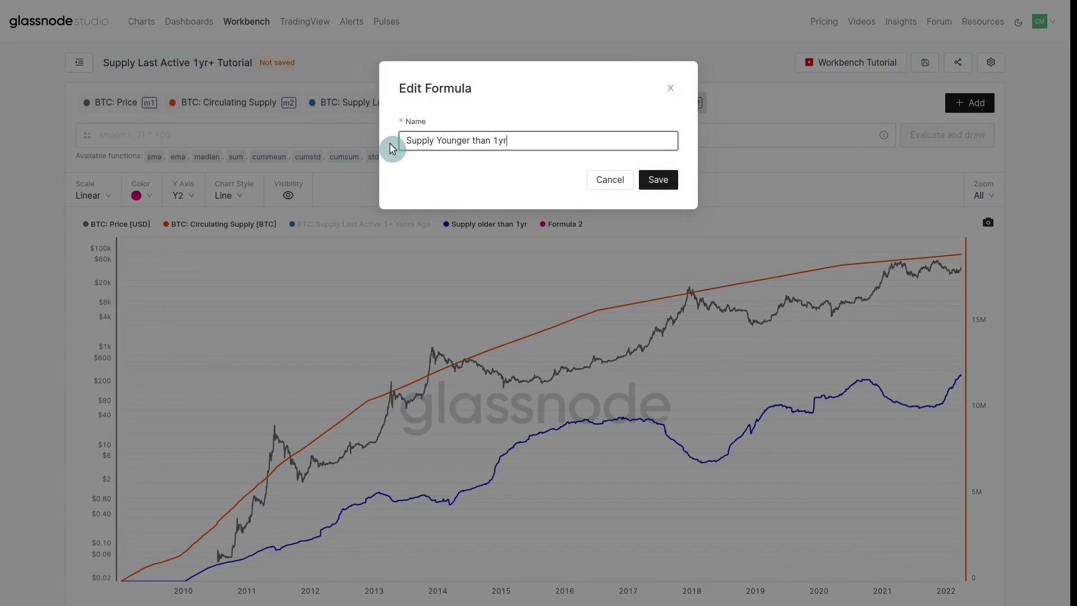
left_click(667, 181)
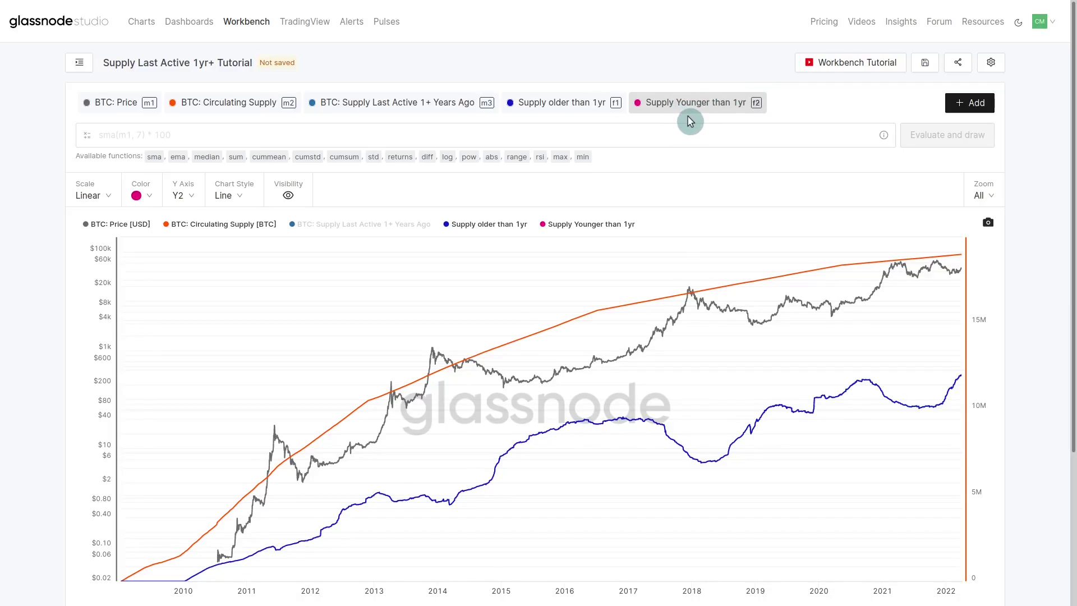
Enter the expression m2-f1 for the Supply Younger than 1yr formula and draw it on the chart.
left_click(678, 133)
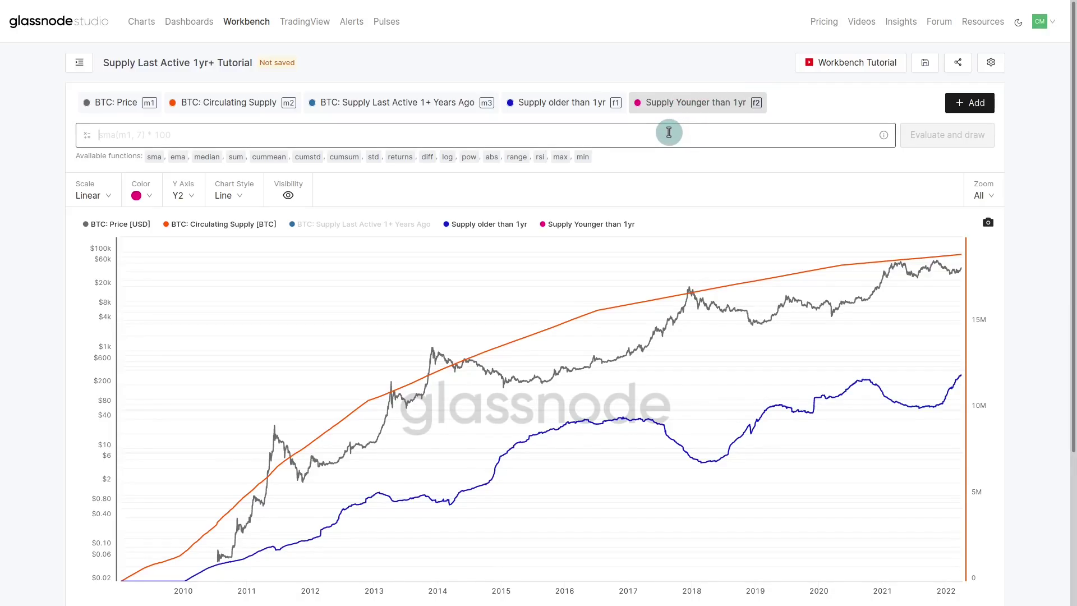
left_click(671, 130)
type("m2-f1")
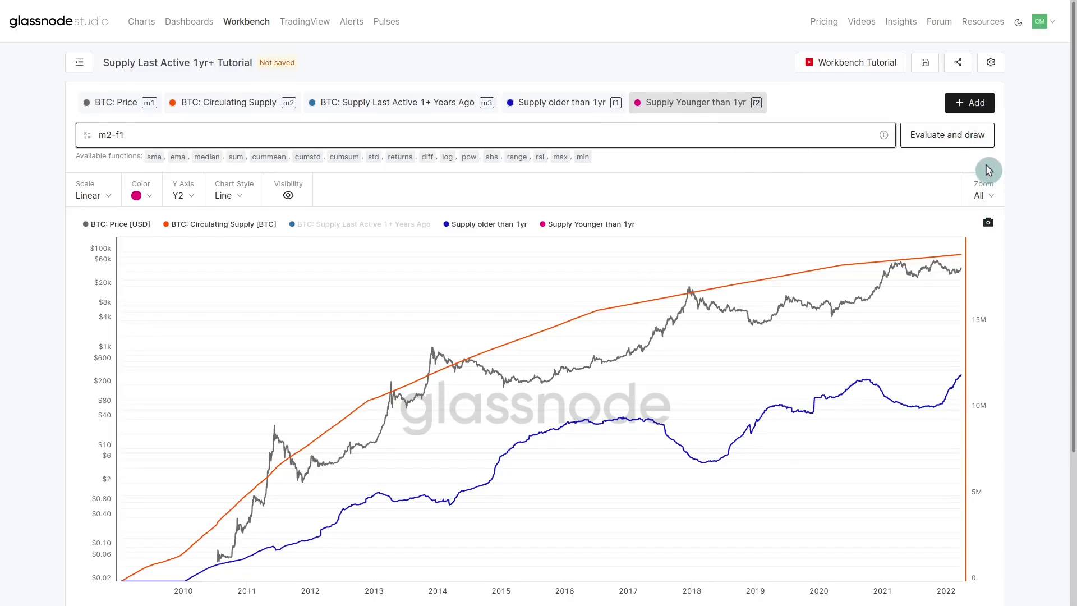
left_click(1021, 172)
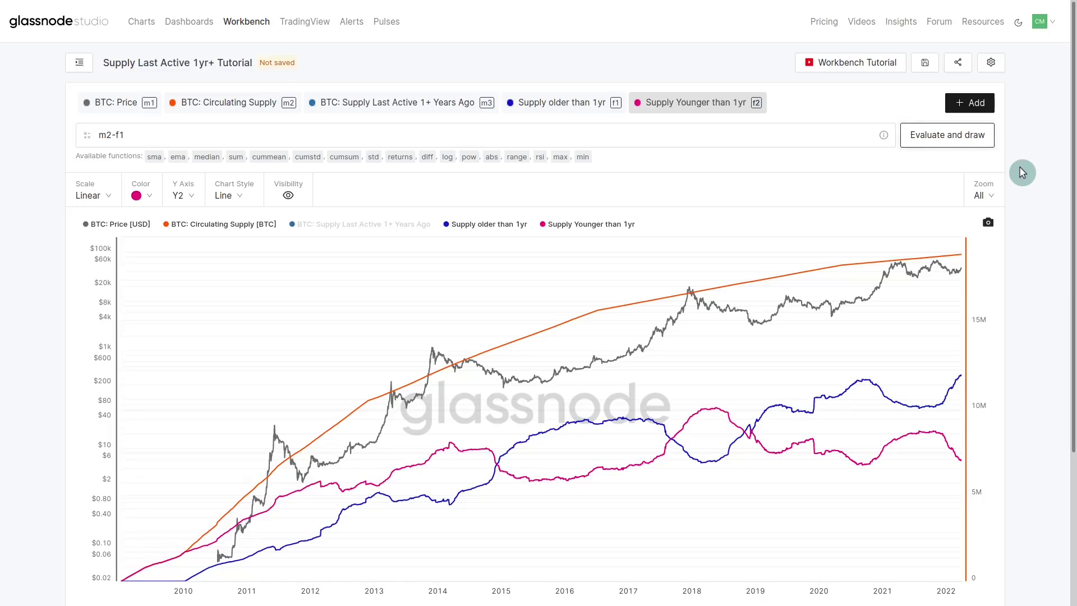
Save the changes to the Supply Last Active 1yr+ Tutorial workbench under its existing name.
mouse_move(373, 483)
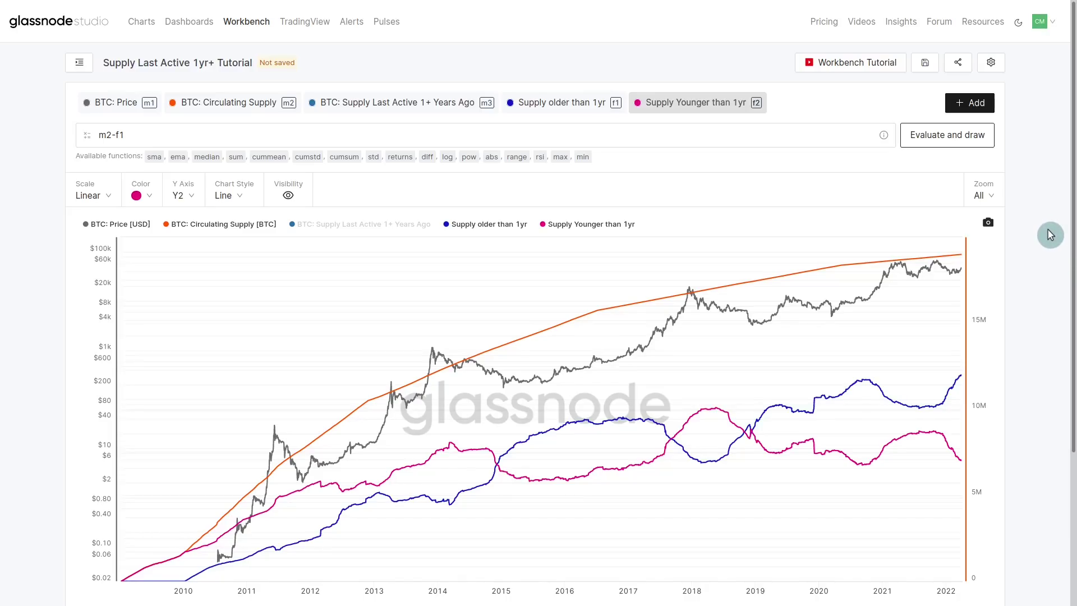
left_click(925, 62)
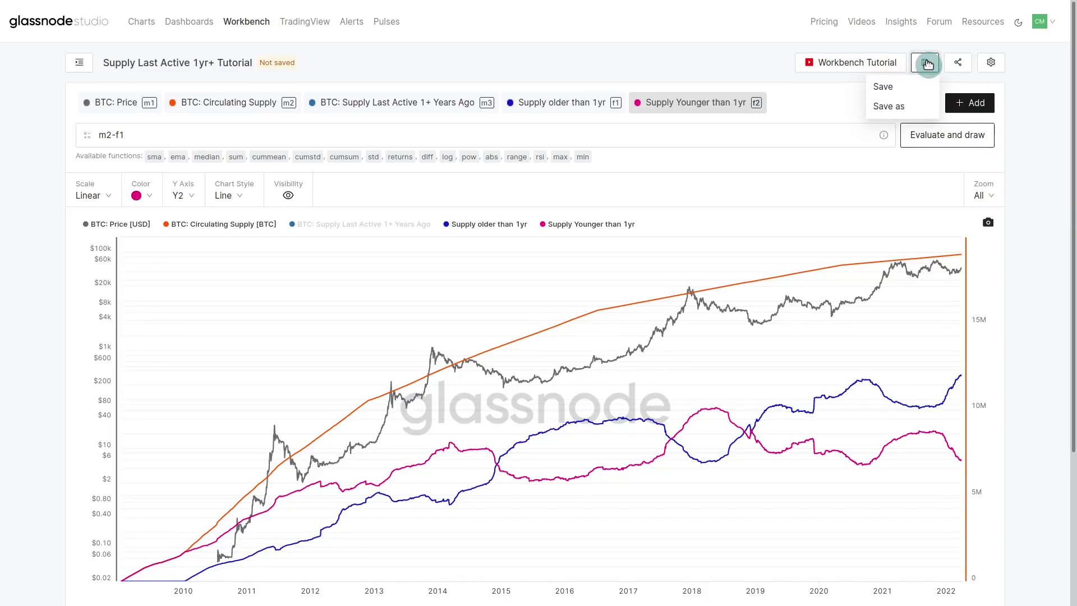
left_click(905, 91)
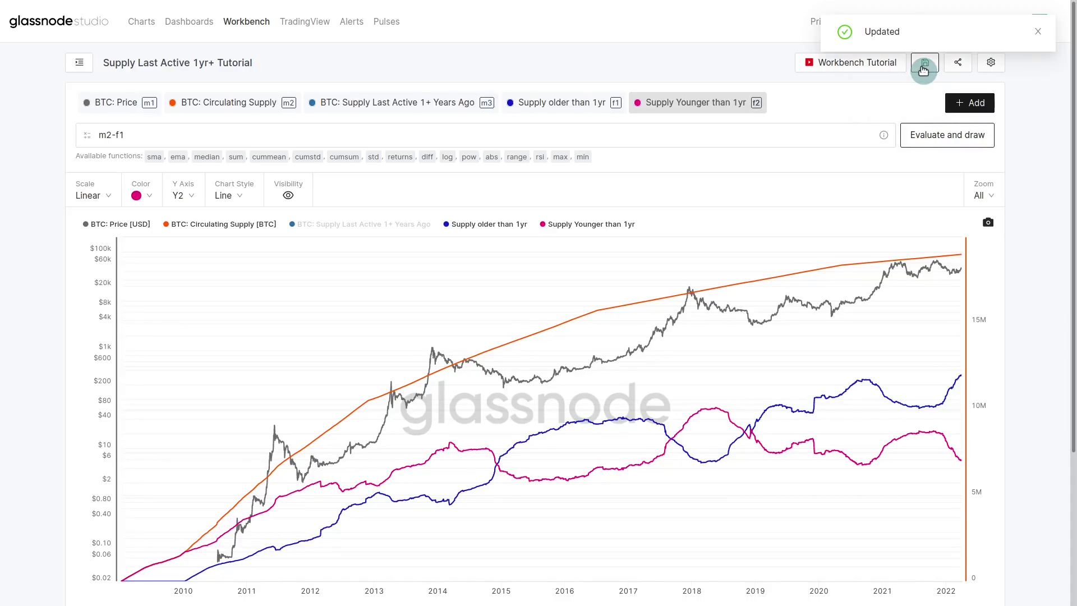
left_click(922, 66)
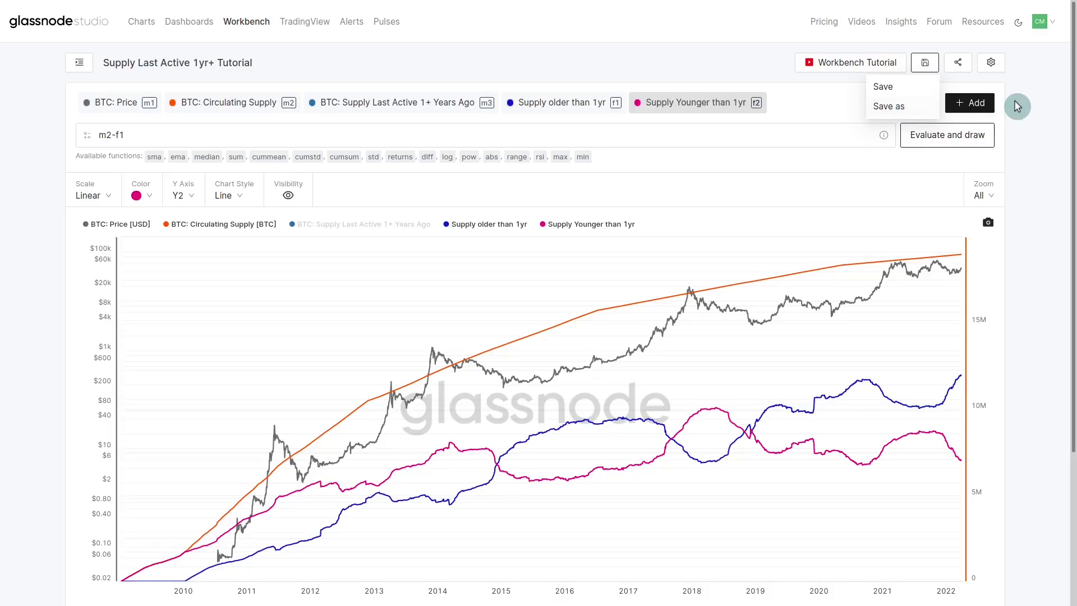
left_click(1029, 107)
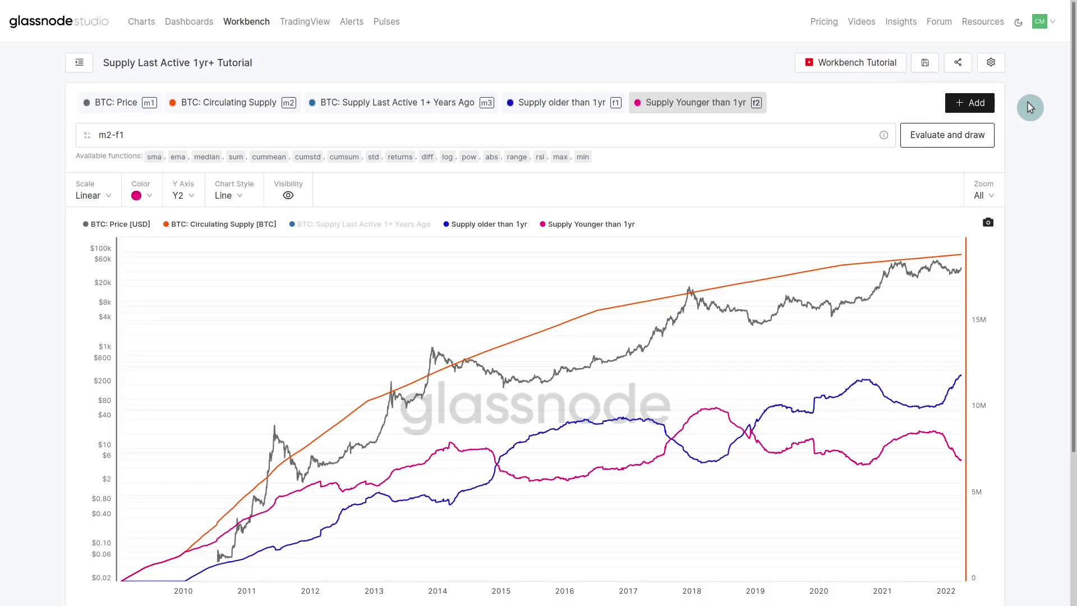